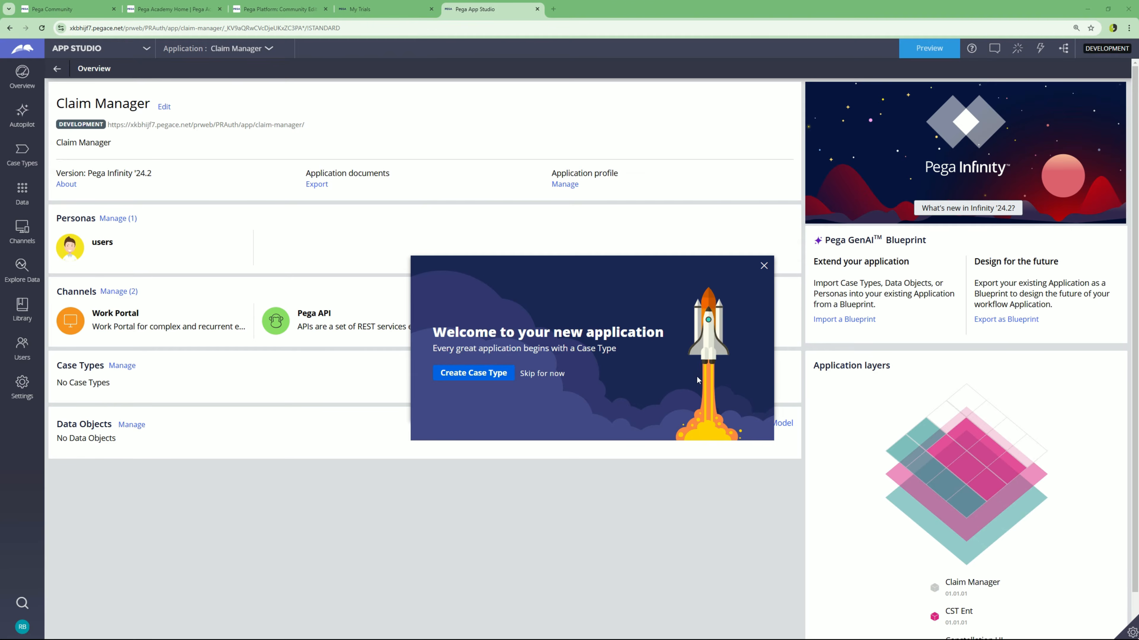
- Begin a new case type named 'Claim' from the standard template
left_click(471, 379)
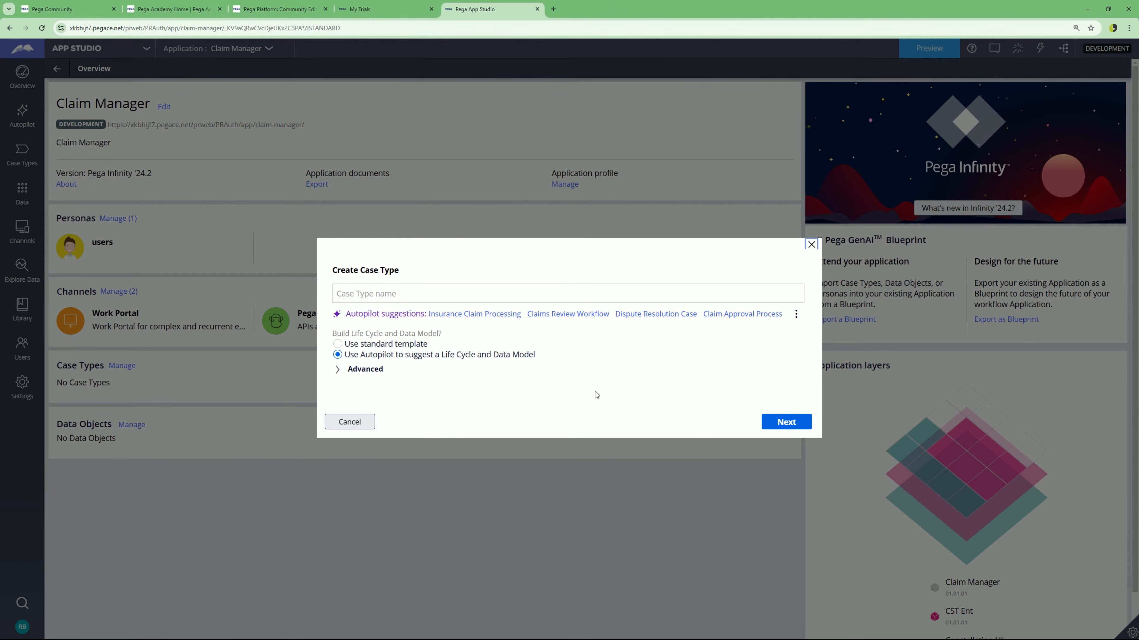
left_click(367, 347)
left_click(406, 300)
left_click(406, 297)
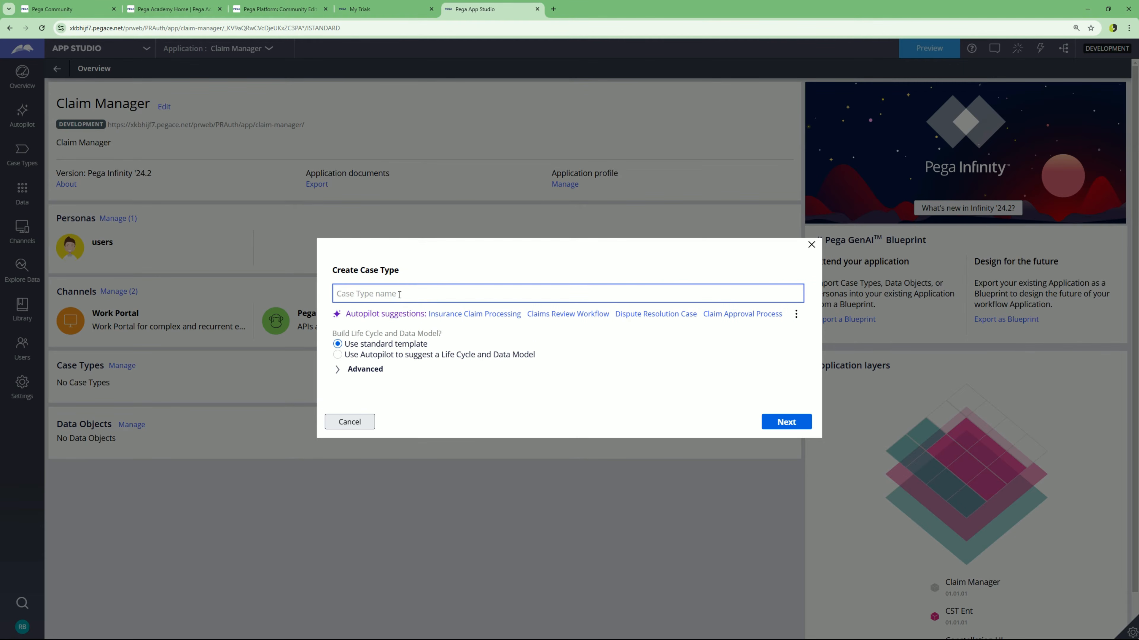
type("Claim")
- Enable reusing assets from the Claim Manager case layer, then cancel the case type creation
left_click(634, 375)
left_click(466, 386)
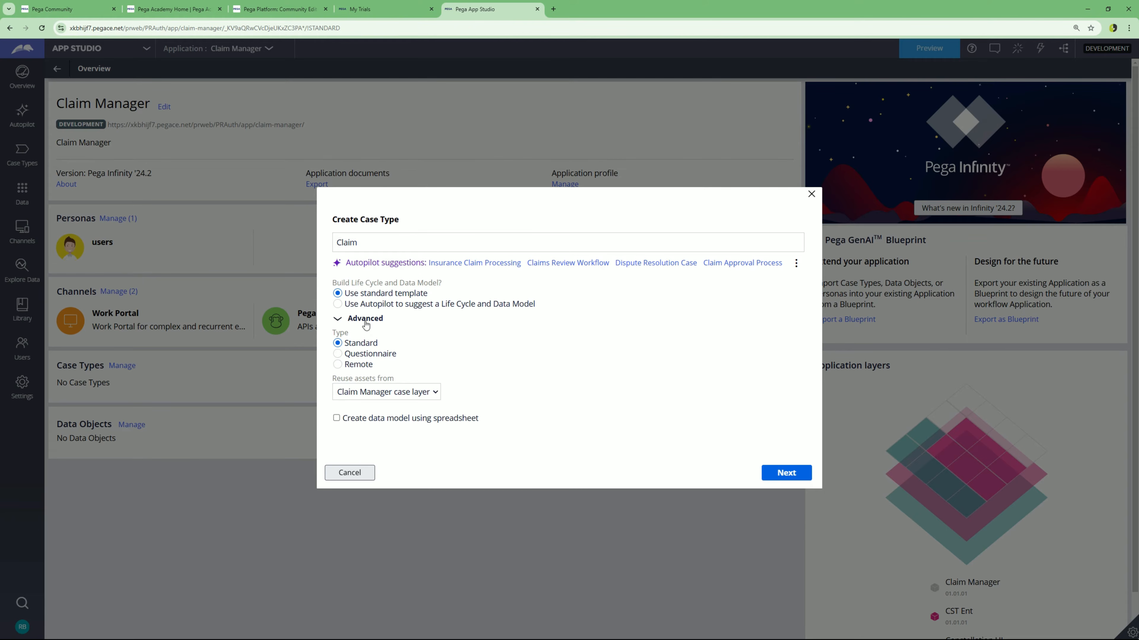
left_click(356, 394)
left_click(415, 390)
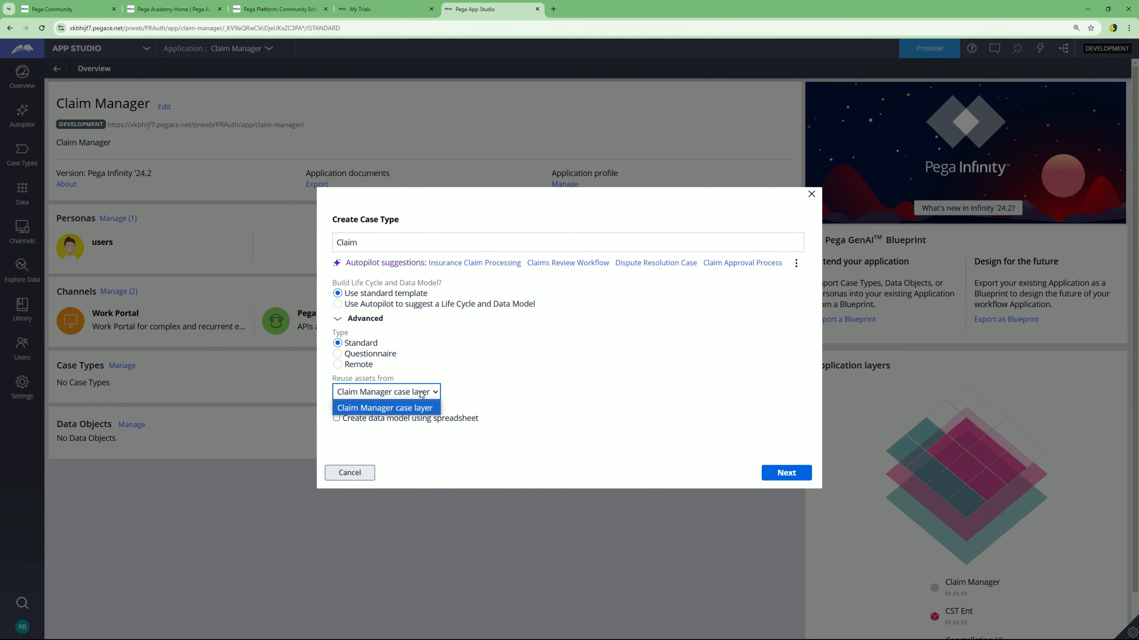
left_click(506, 384)
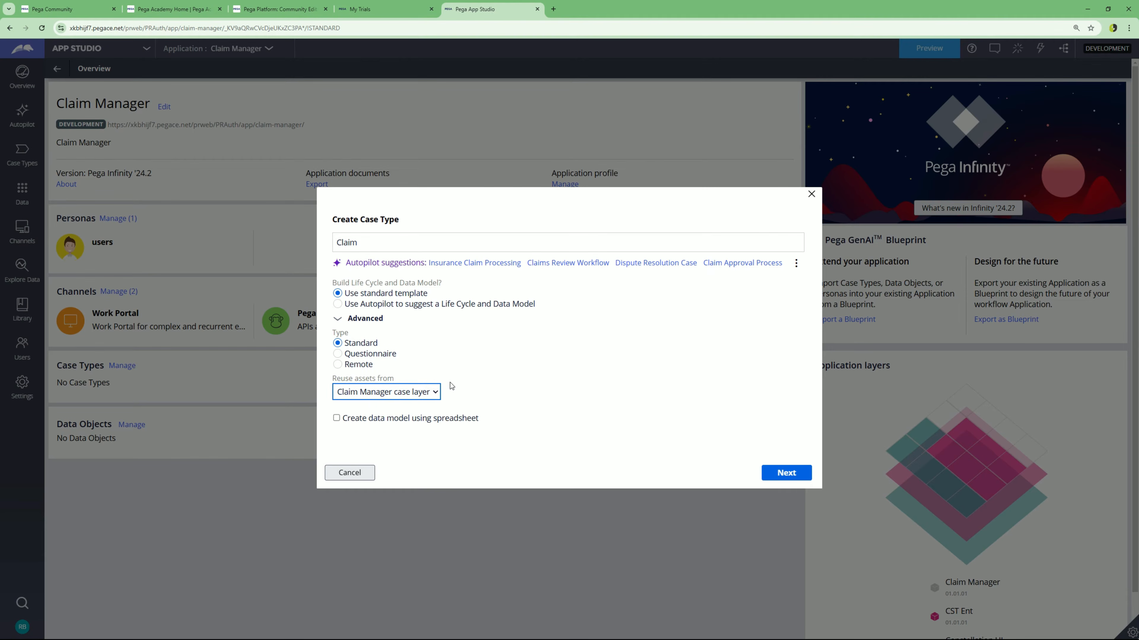
left_click(782, 239)
left_click(349, 474)
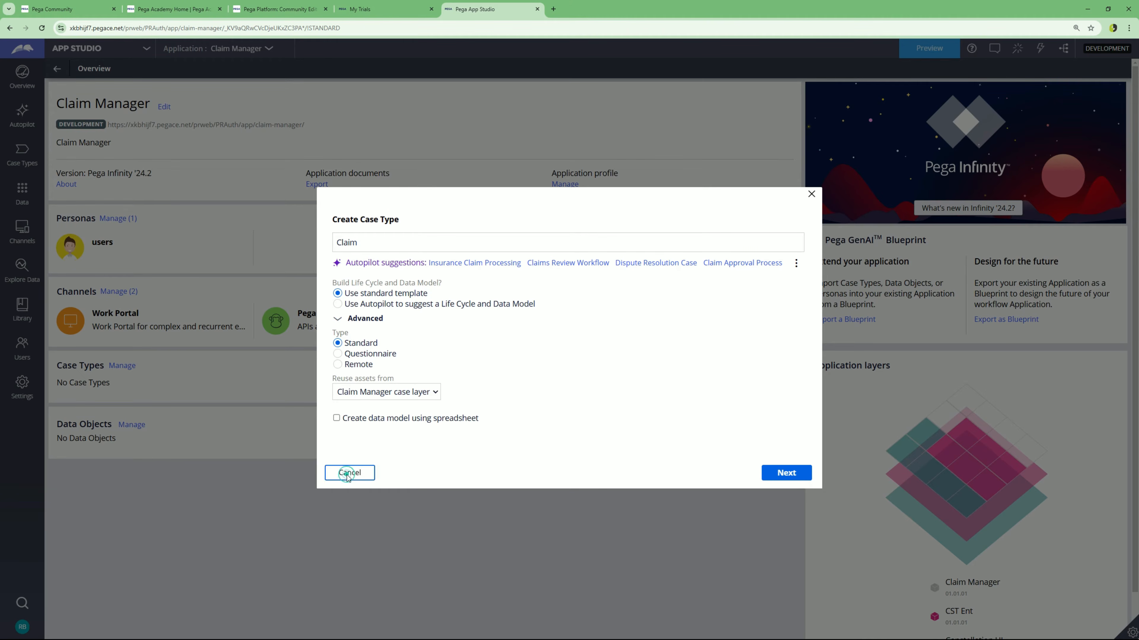
- Switch to Dev Studio and open Application > Definition for Claim Manager
left_click(146, 48)
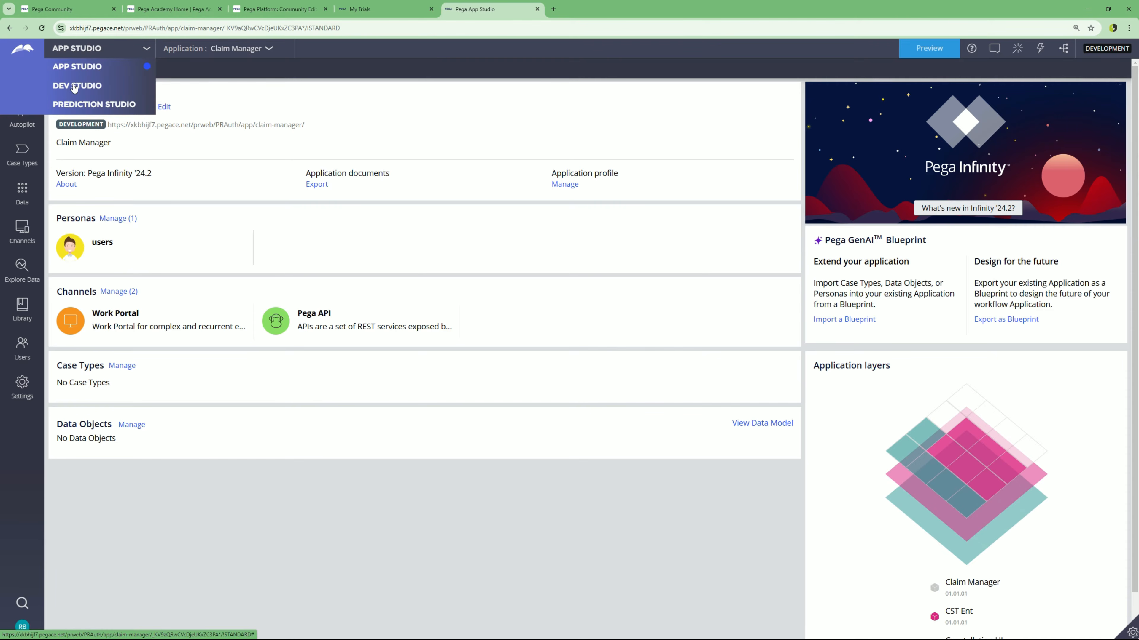
left_click(74, 87)
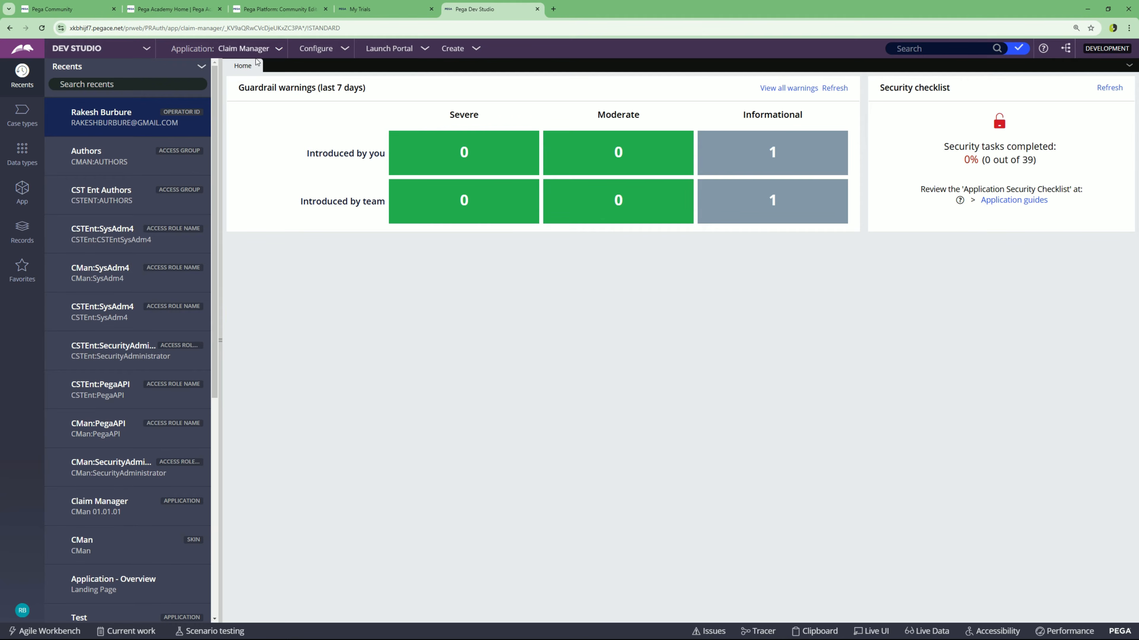
left_click(279, 49)
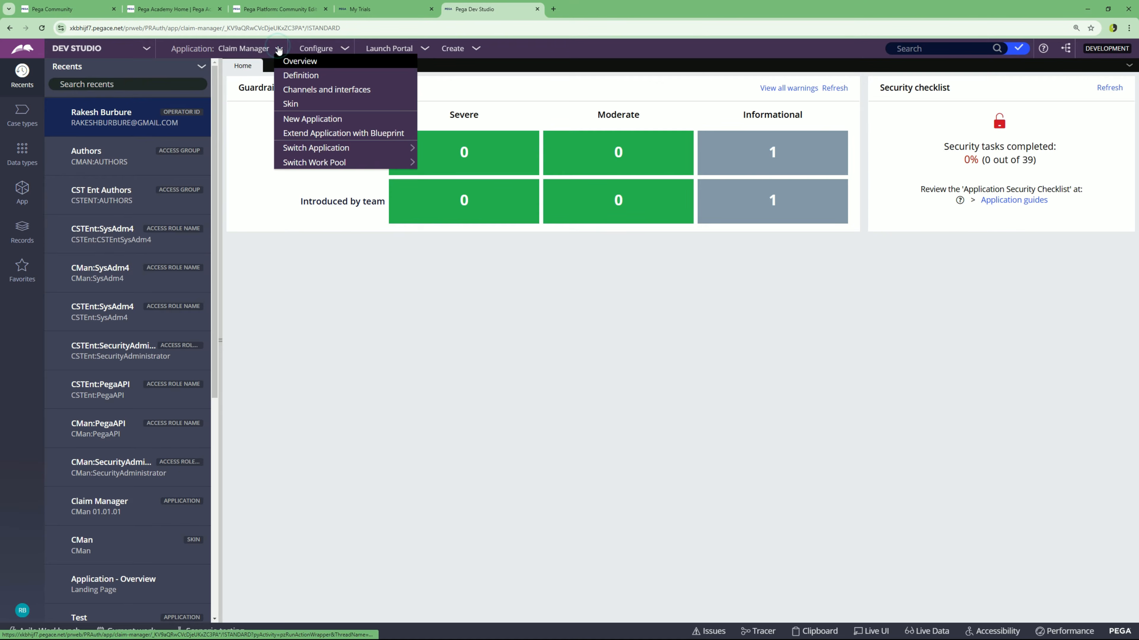
left_click(299, 77)
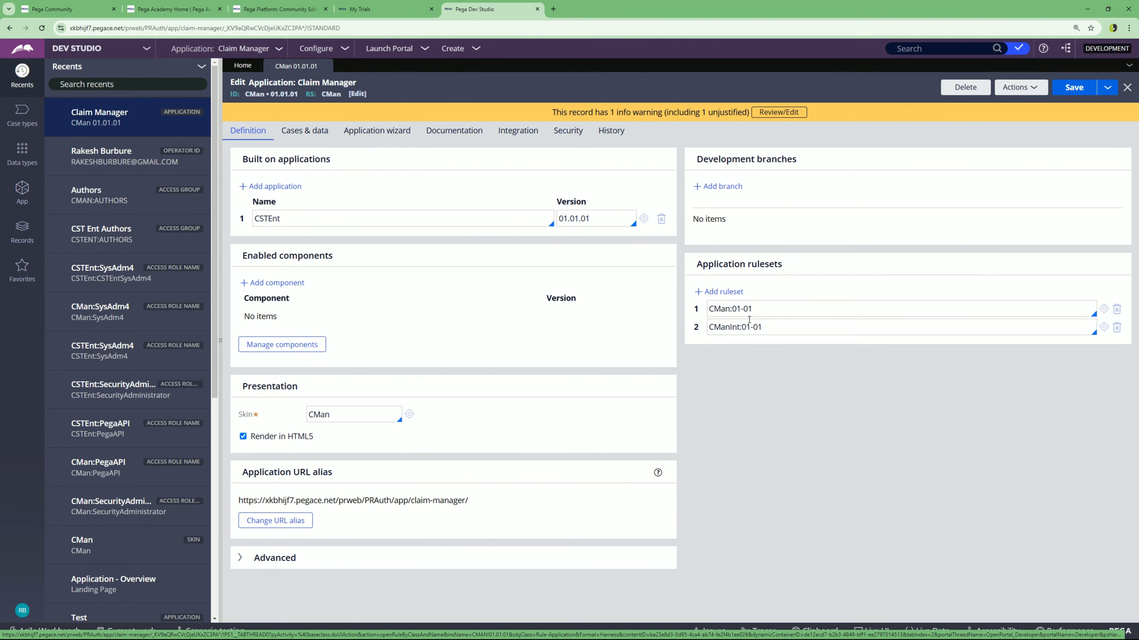
- Add a third application ruleset row and enter 'Claim'
left_click(725, 328)
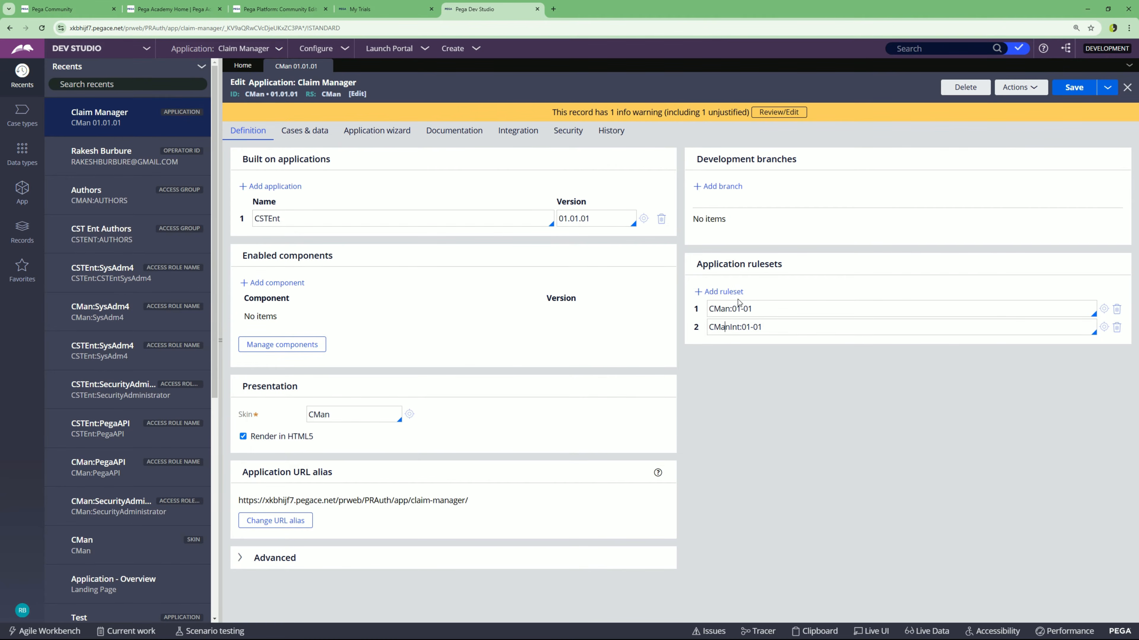
left_click(723, 292)
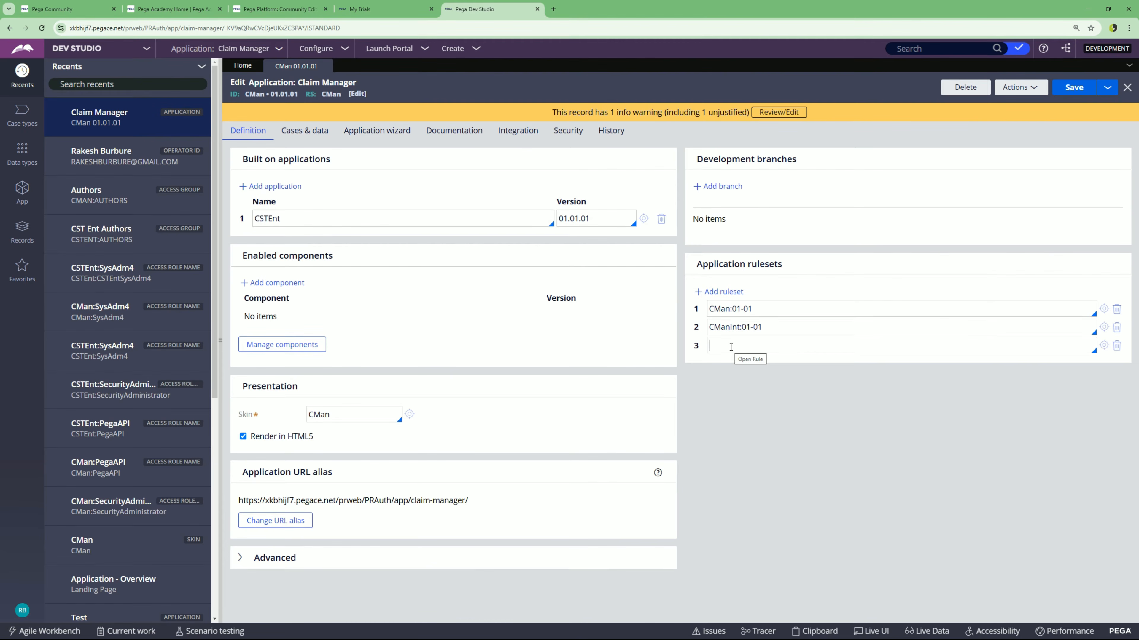
left_click(731, 347)
type("Claim")
- Create and save the Claim ruleset with version 01-01-01
left_click(1103, 346)
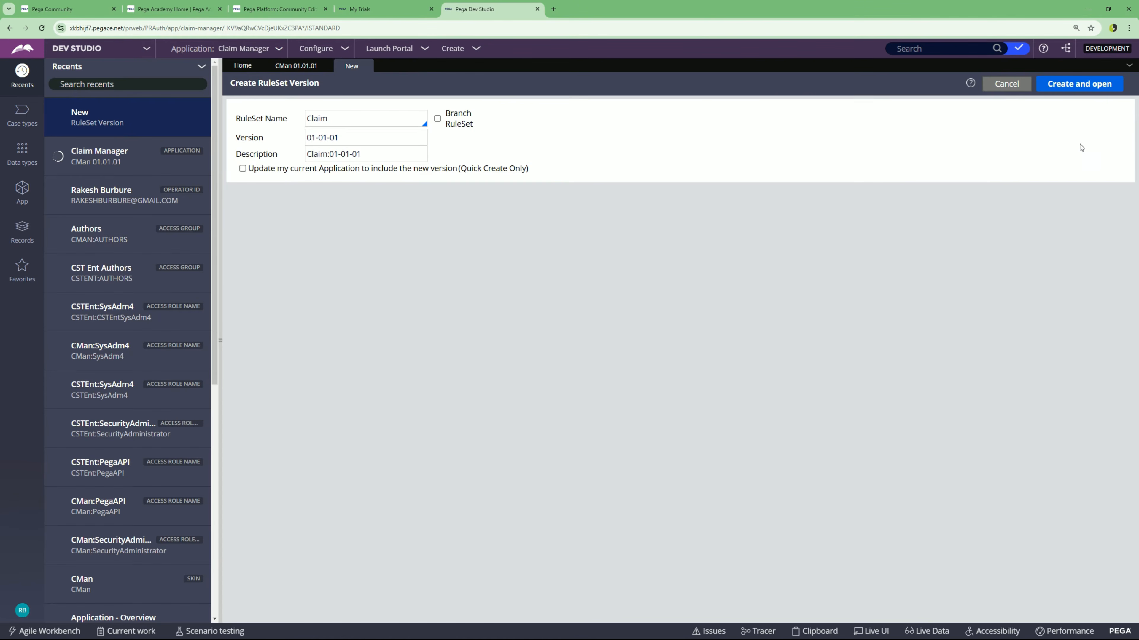
left_click(1073, 84)
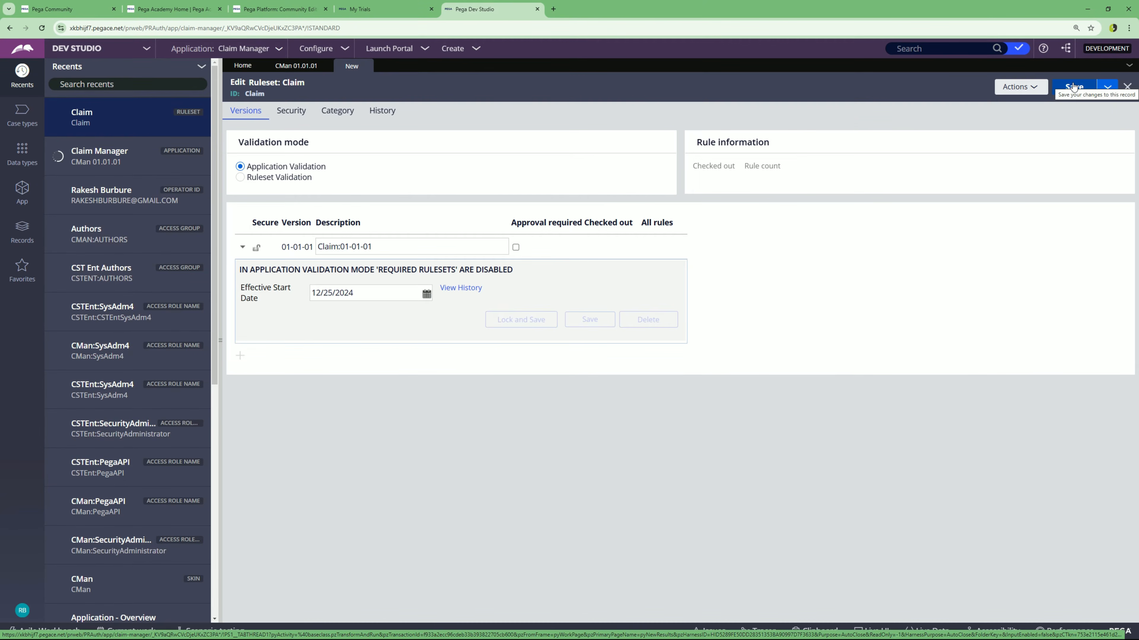
left_click(1073, 86)
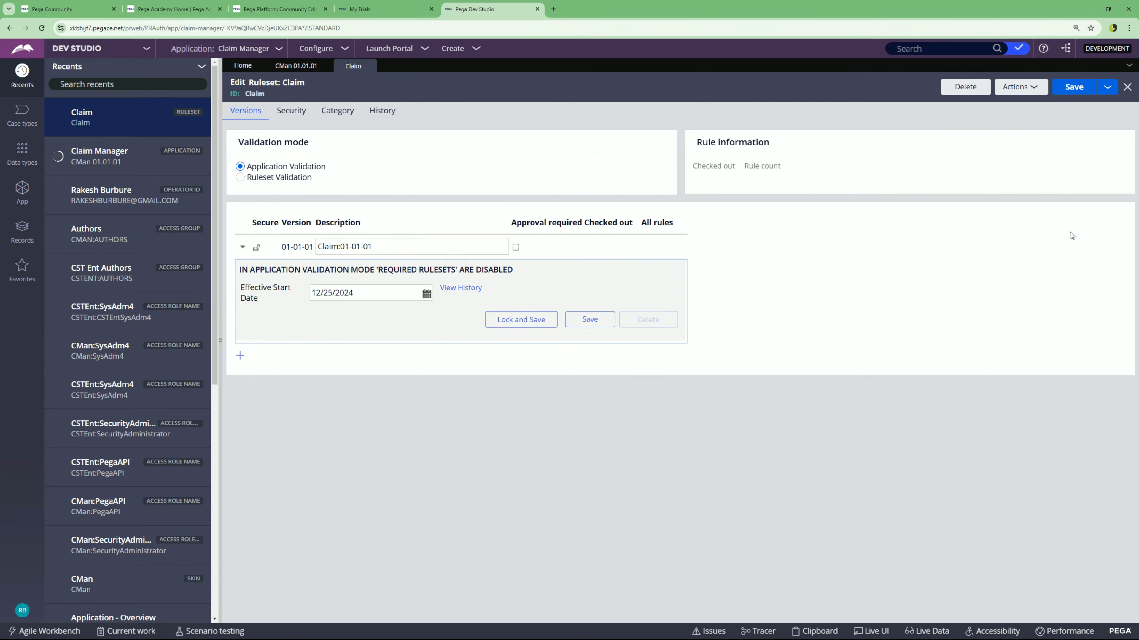
left_click(288, 67)
- Complete row 3 as Claim:01-01, drag it above CMan and CManInt, save, and open CMan
left_click(748, 347)
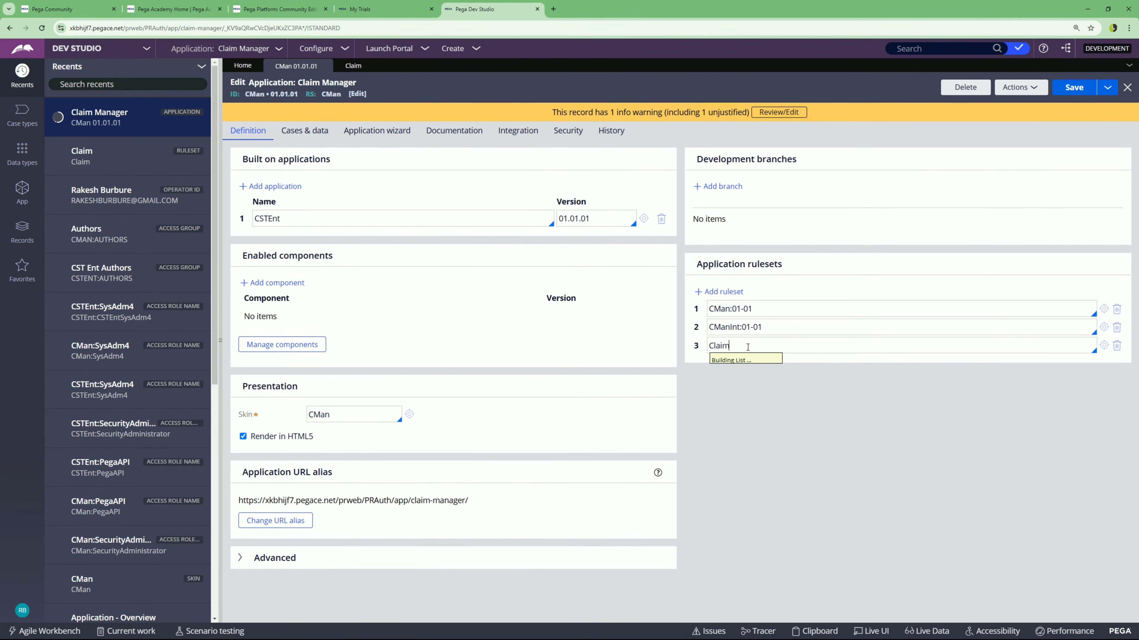
left_click(748, 347)
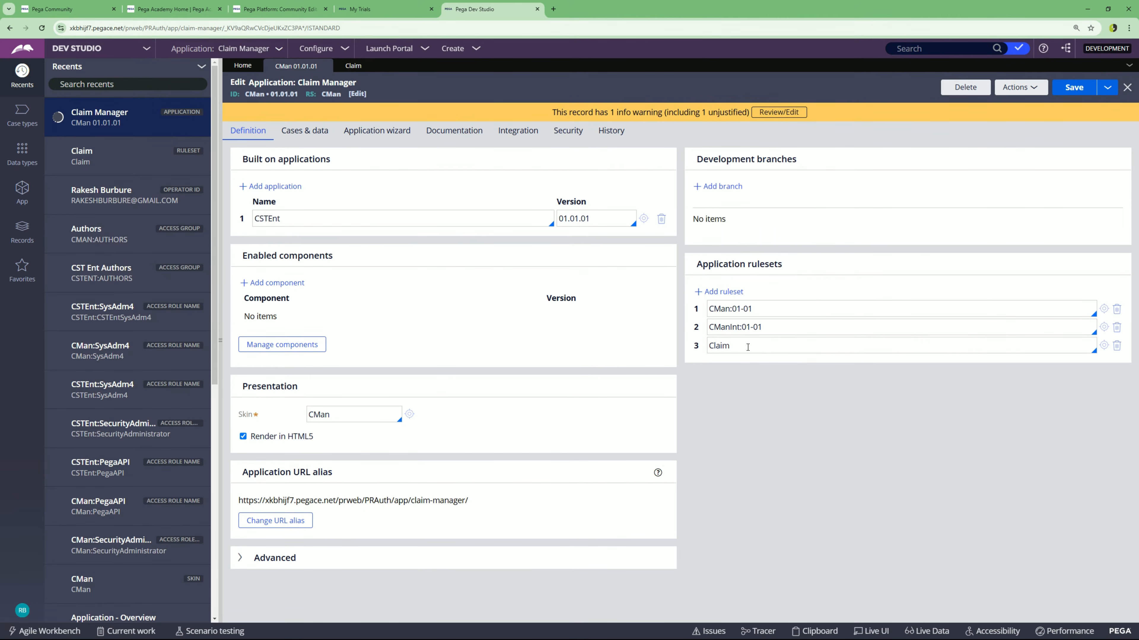
type(":01-01")
left_click_drag(698, 345, 695, 306)
left_click(1073, 87)
left_click(1104, 327)
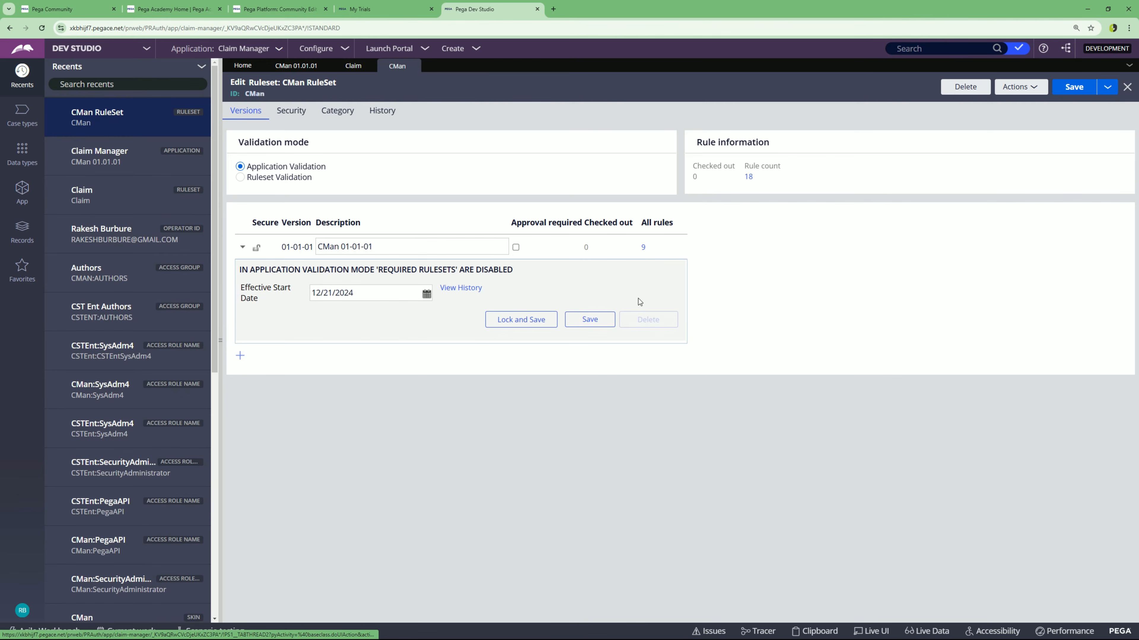
- Lock and save the CMan 01-01-01 ruleset version with a password
left_click(520, 320)
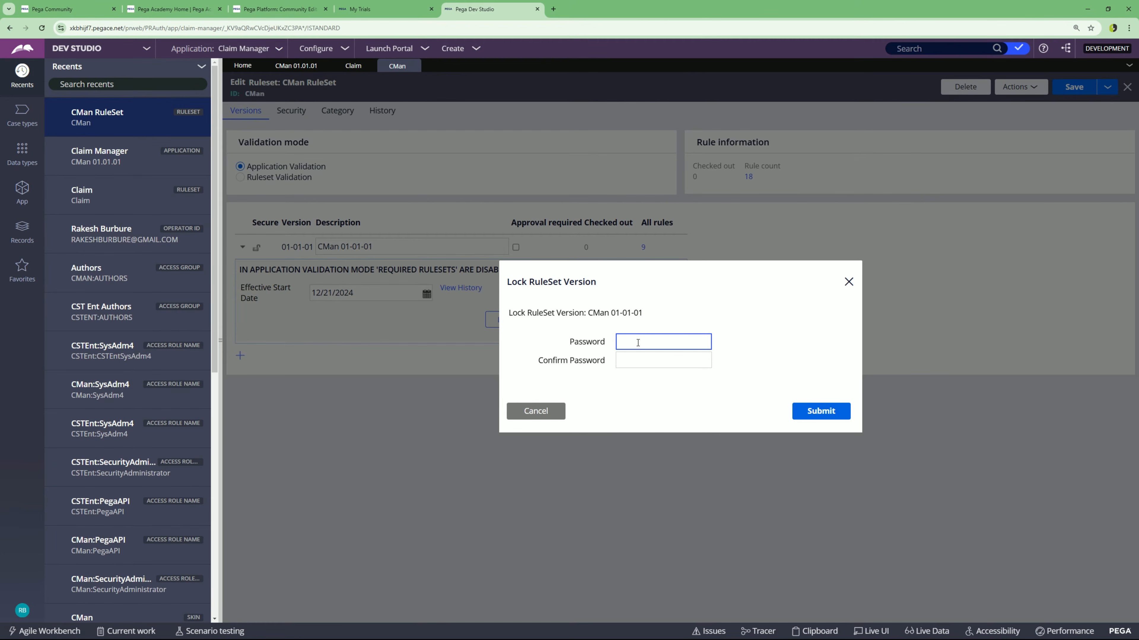
type("•••••")
left_click(640, 358)
type("•••••")
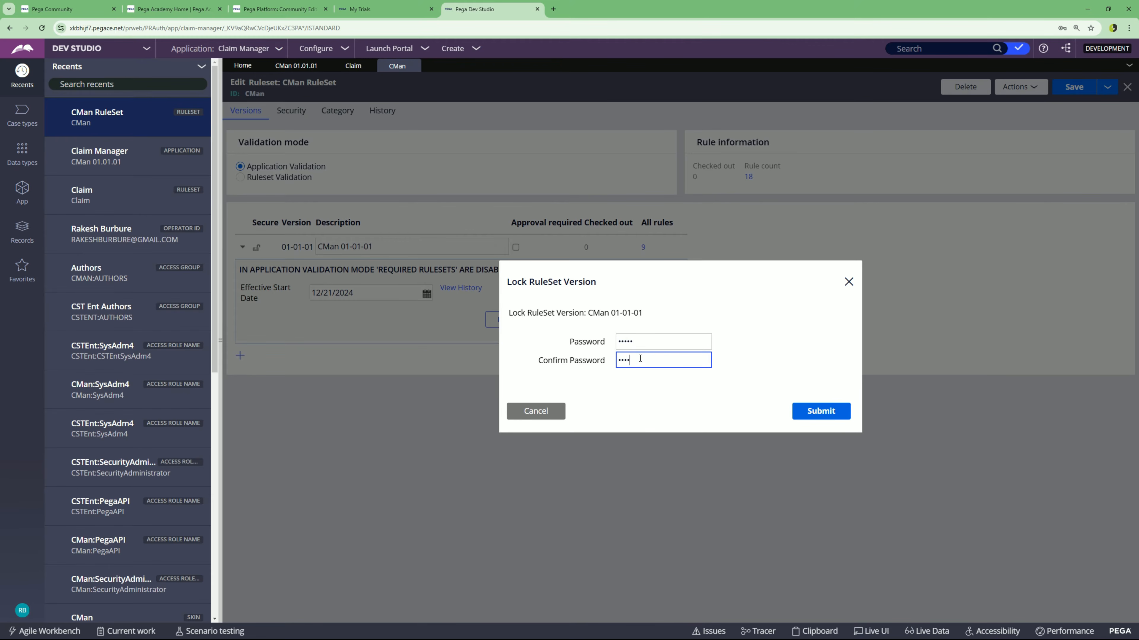
left_click(817, 414)
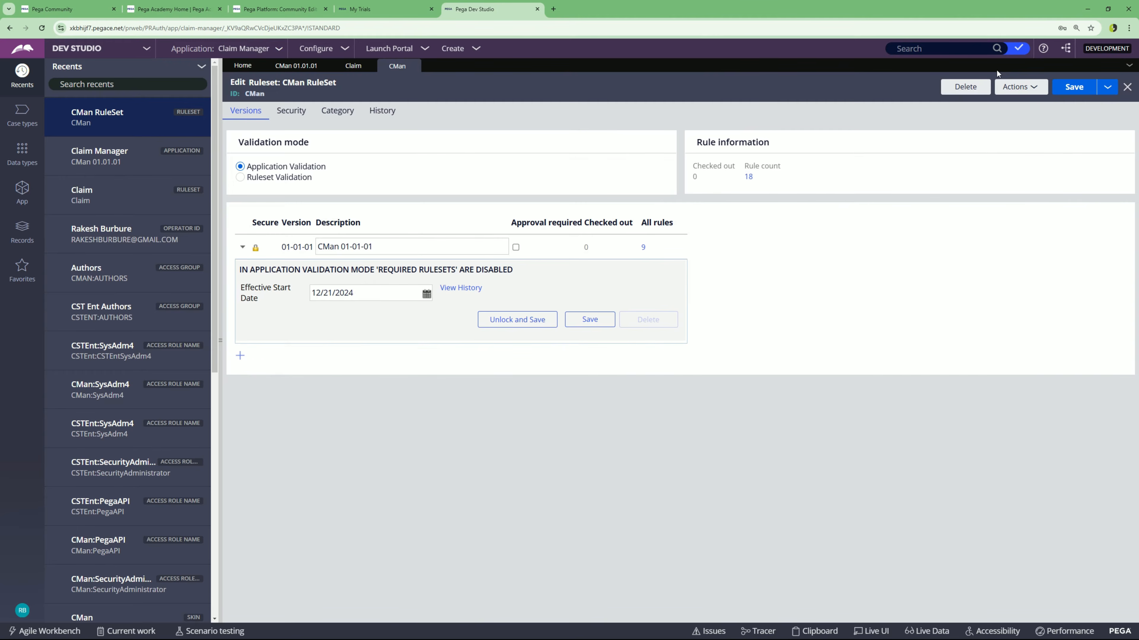
left_click(287, 66)
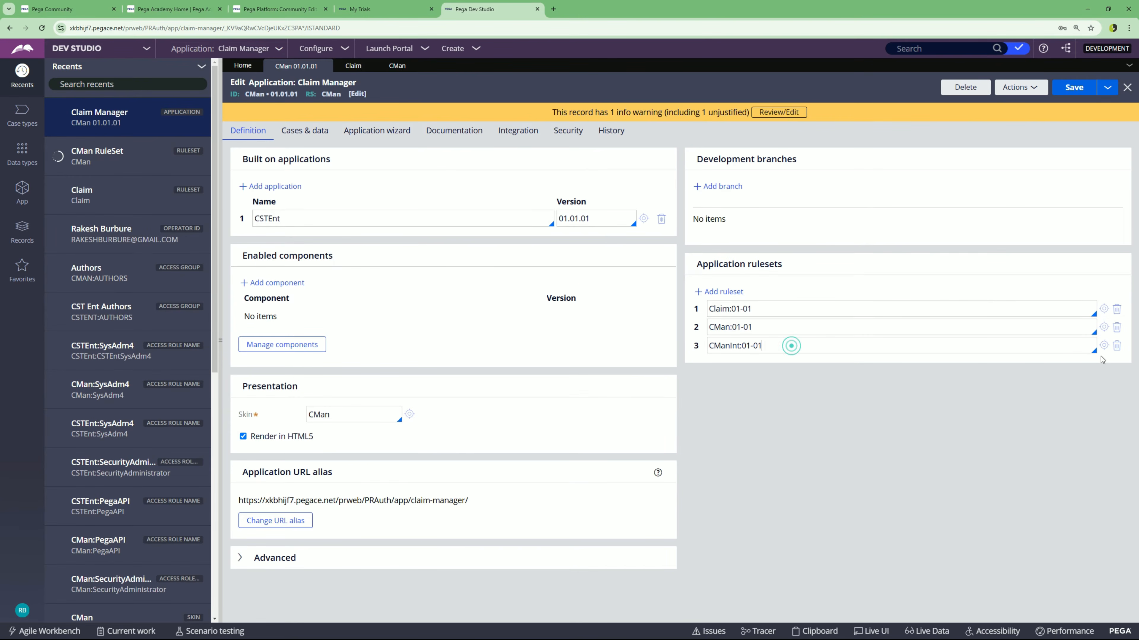
- Lock the CManInt 01-01-01 ruleset version with a password and return to the application definition
left_click(1105, 346)
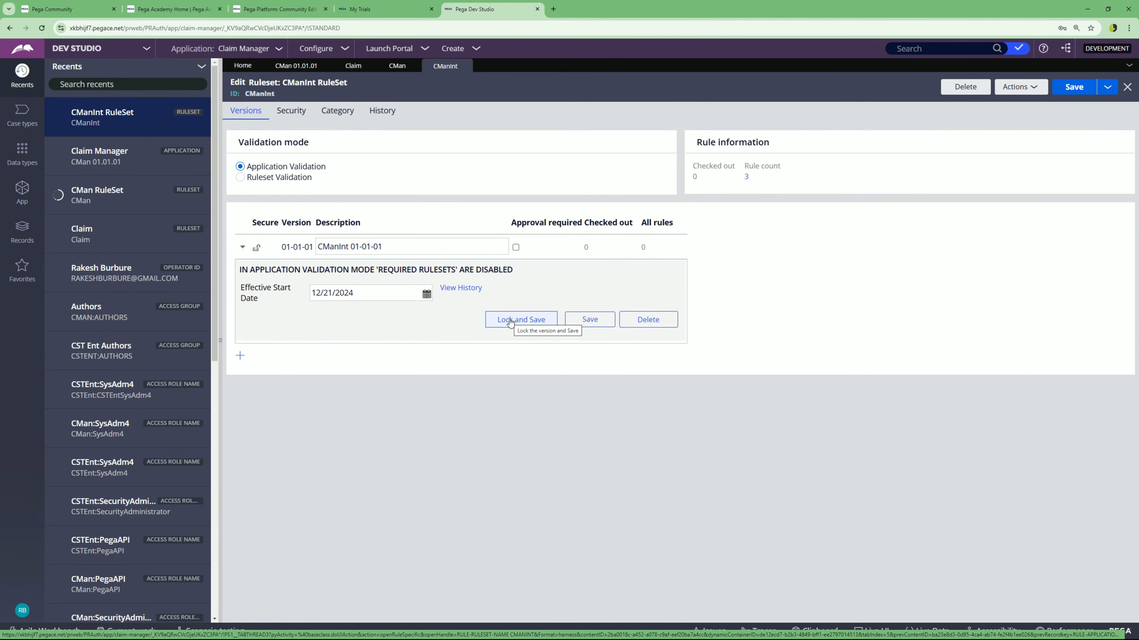
left_click(495, 320)
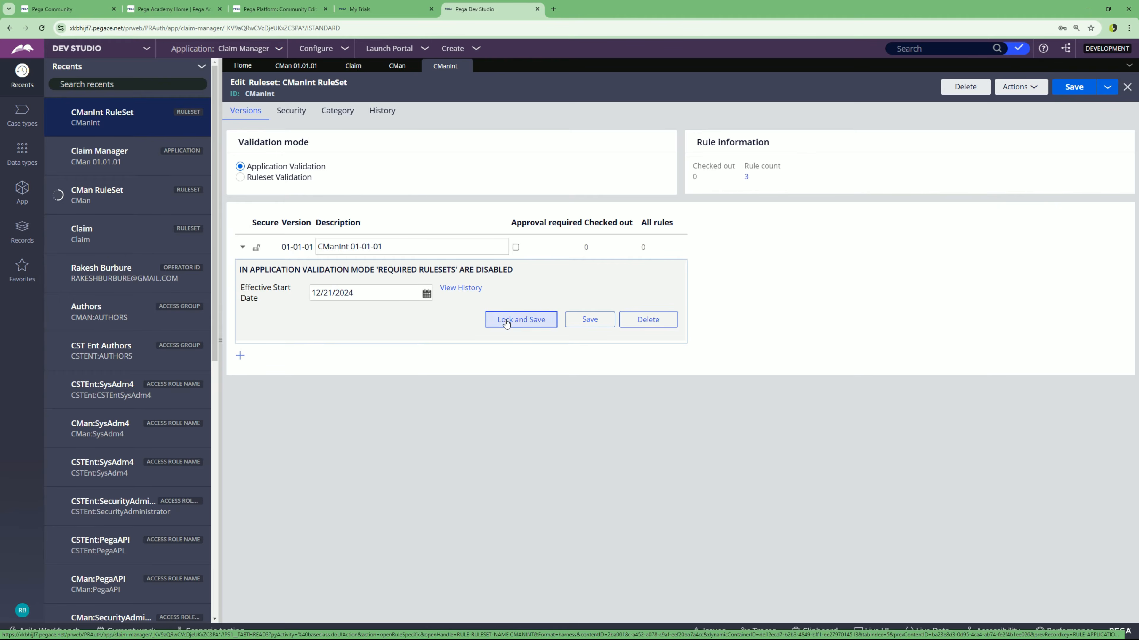
left_click(642, 347)
type("•••••")
left_click(643, 361)
type("••")
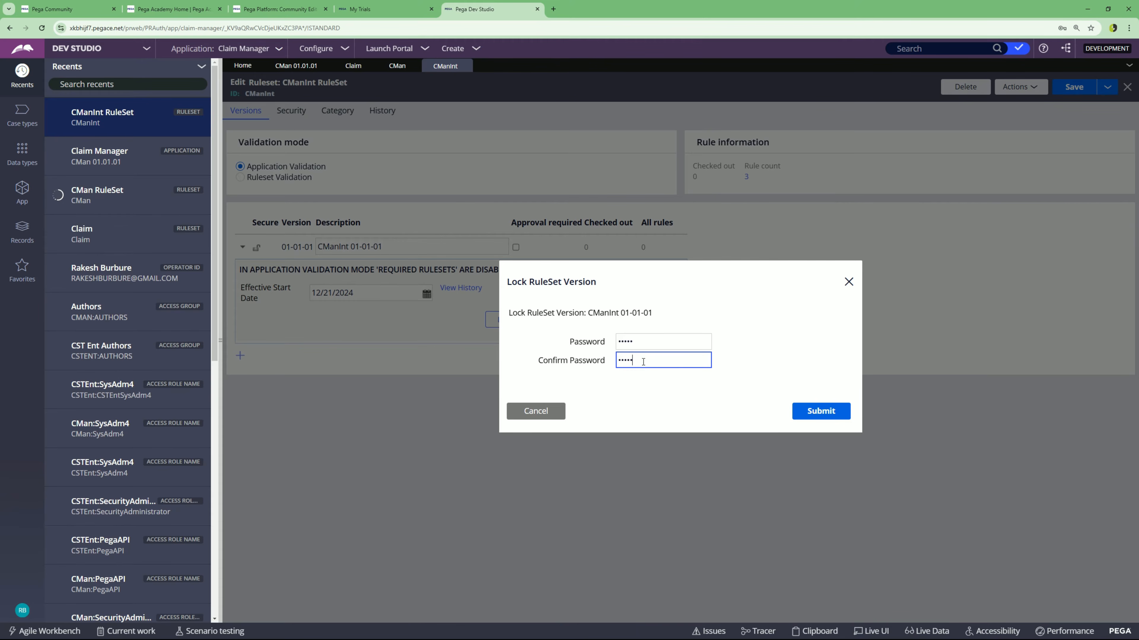
type("•••")
left_click(801, 409)
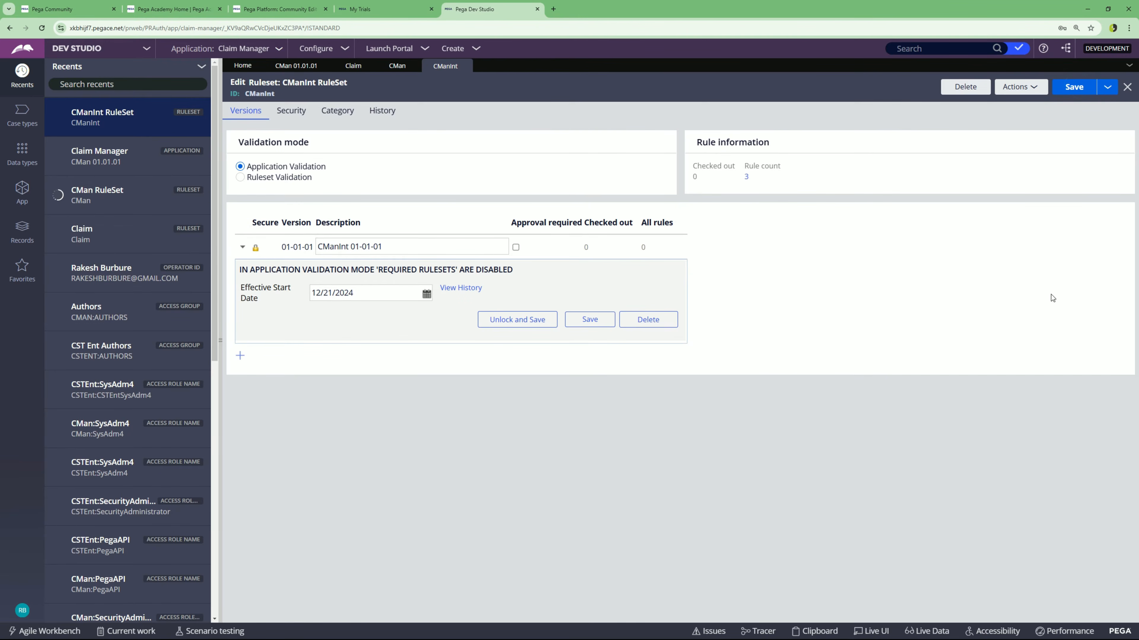
left_click(289, 67)
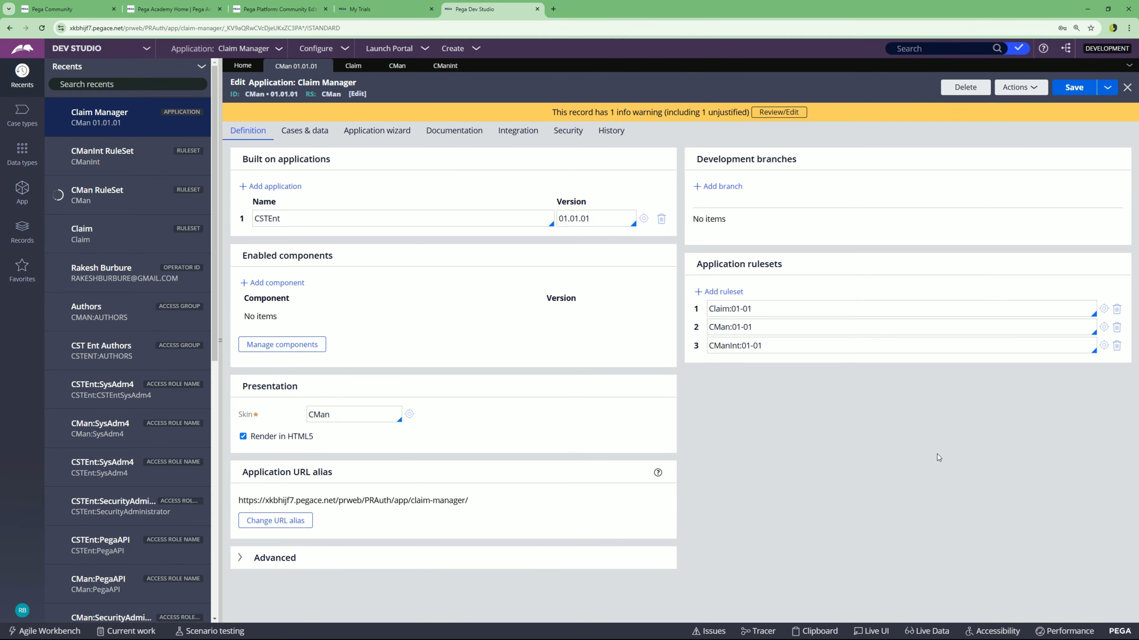
- Switch back to App Studio and open the Case Types list
triple_click(759, 309)
left_click(815, 466)
left_click(100, 49)
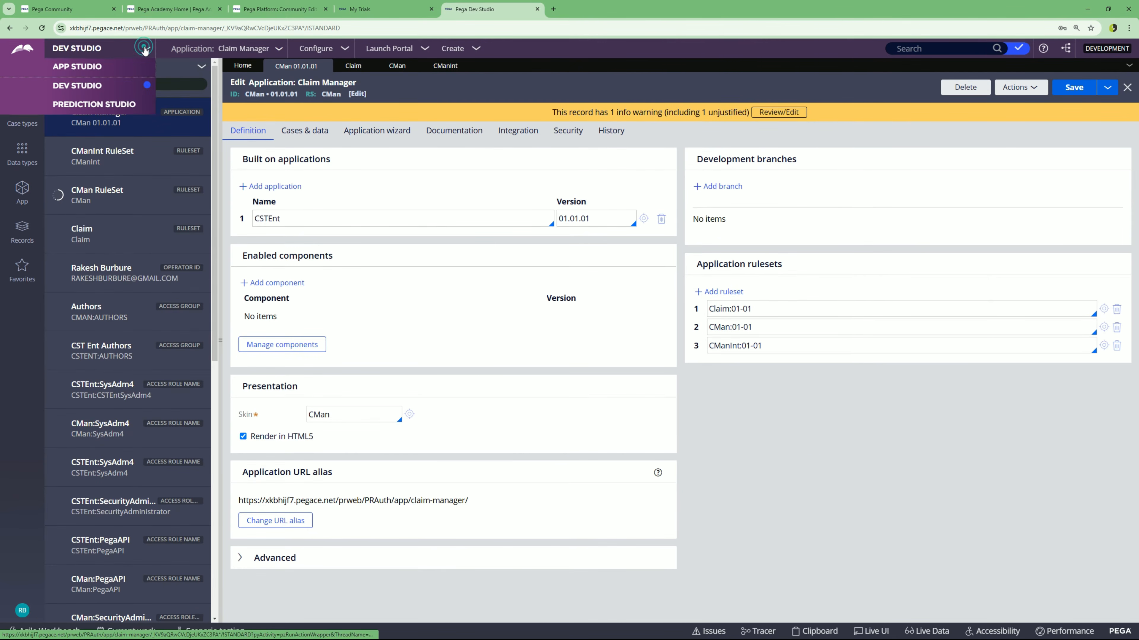
left_click(76, 67)
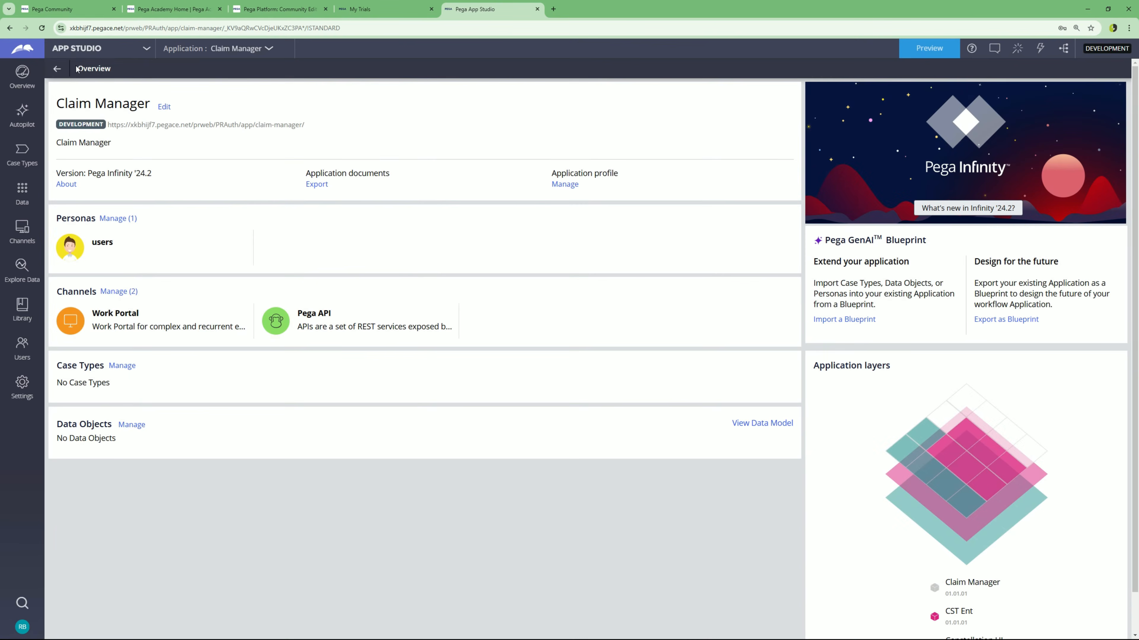
left_click(21, 153)
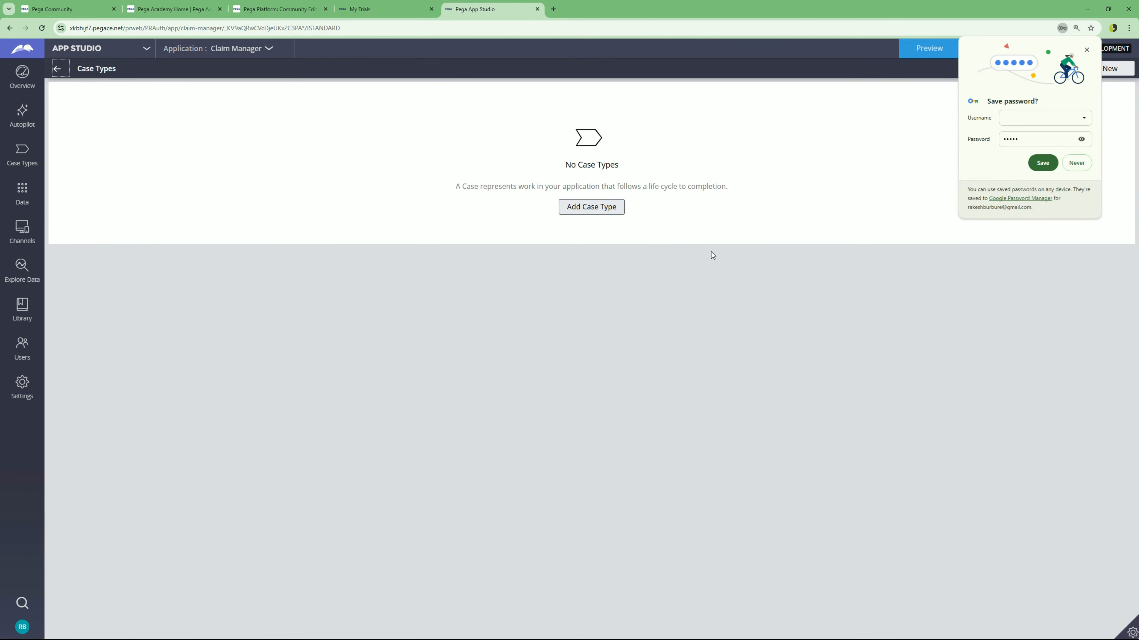
left_click(736, 269)
- Add a 'Claim' case type from the standard template, reusing assets from the Claim Manager case layer
left_click(586, 207)
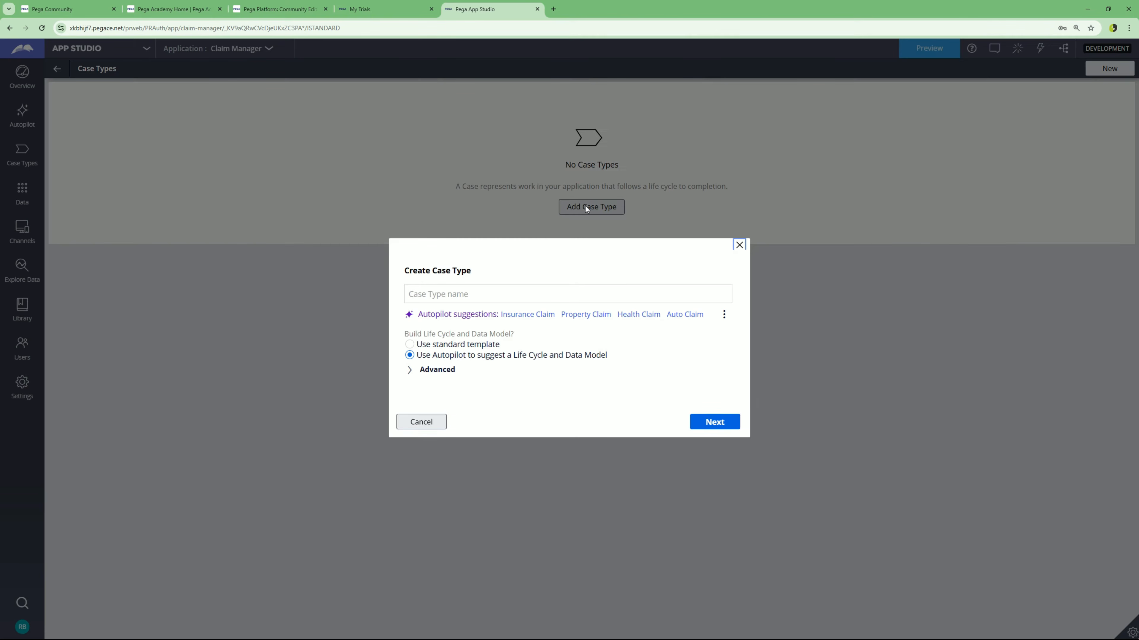
left_click(444, 286)
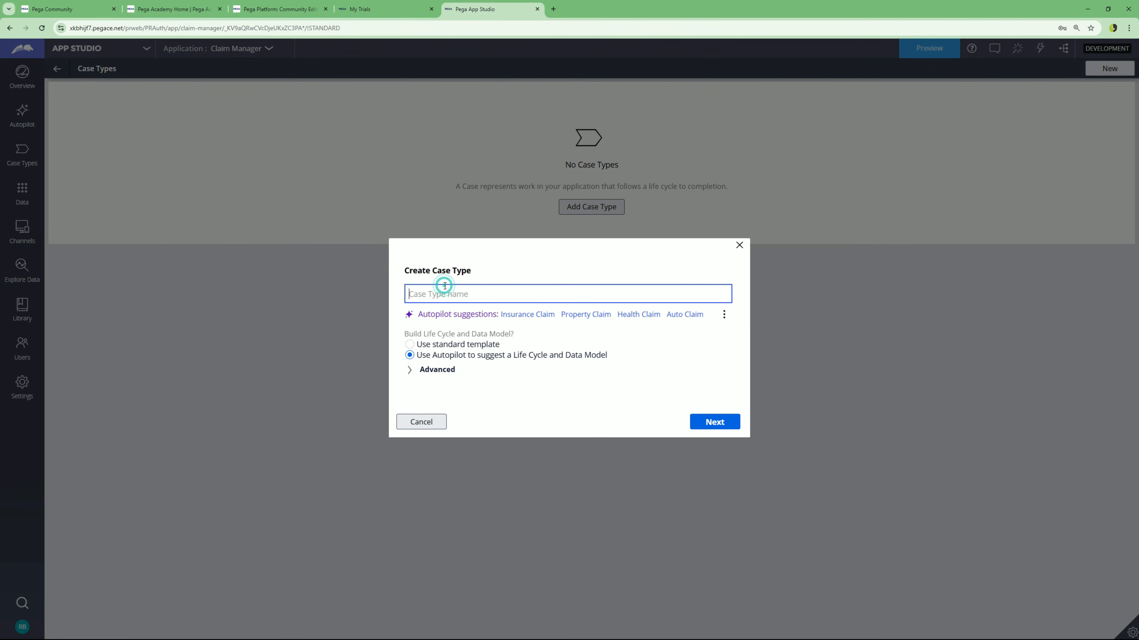
type("Claim")
left_click(423, 344)
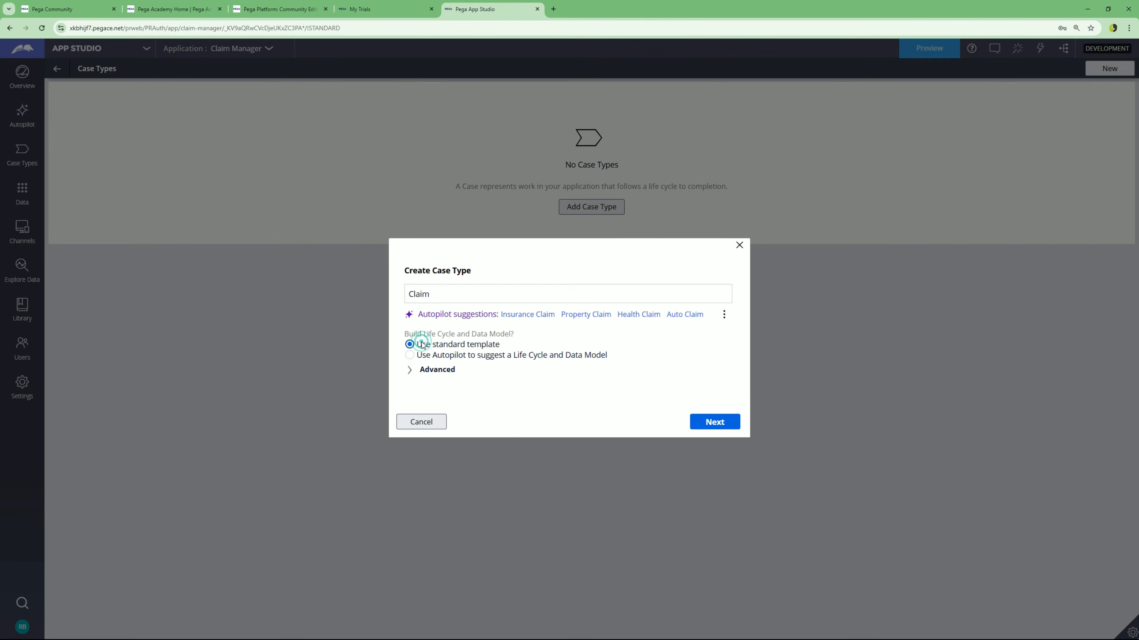
left_click(430, 372)
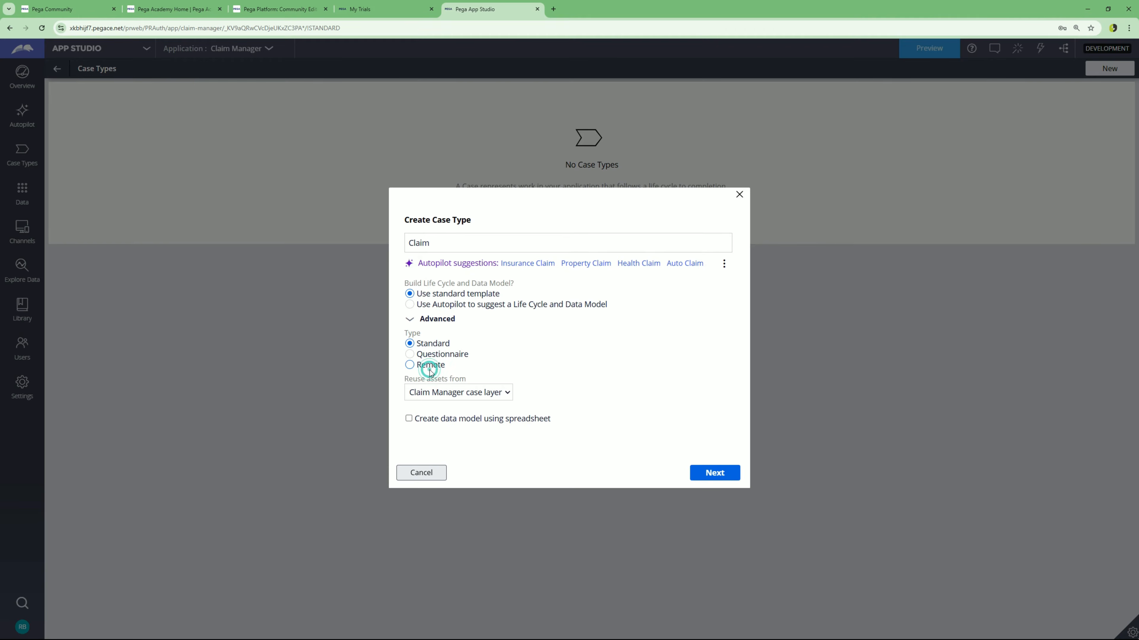
left_click(469, 394)
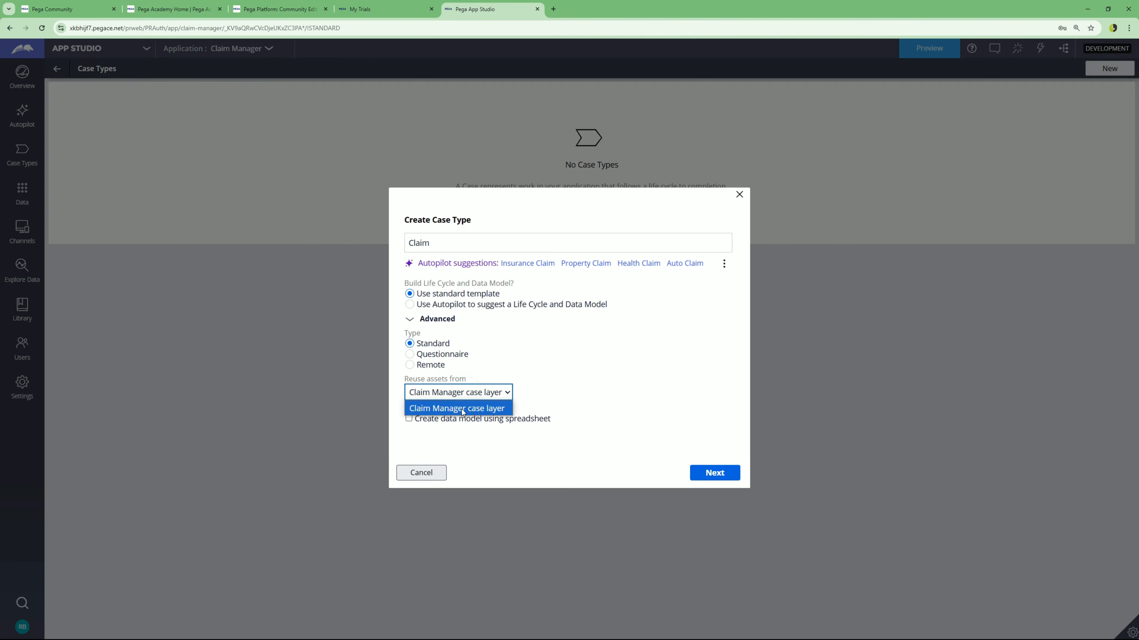
left_click(566, 392)
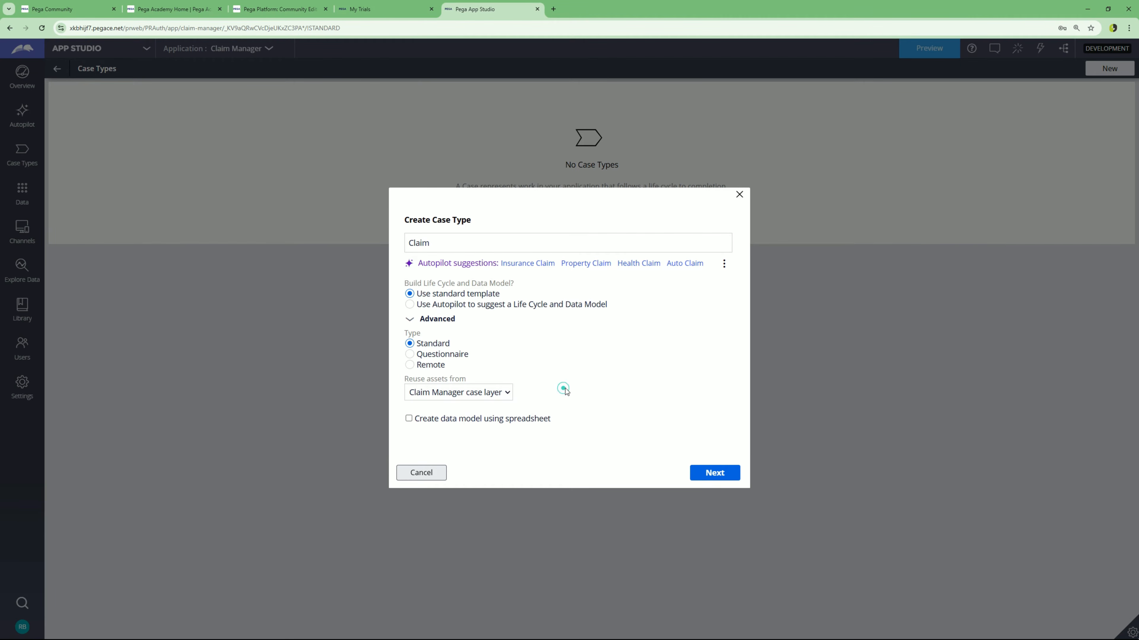
left_click(722, 476)
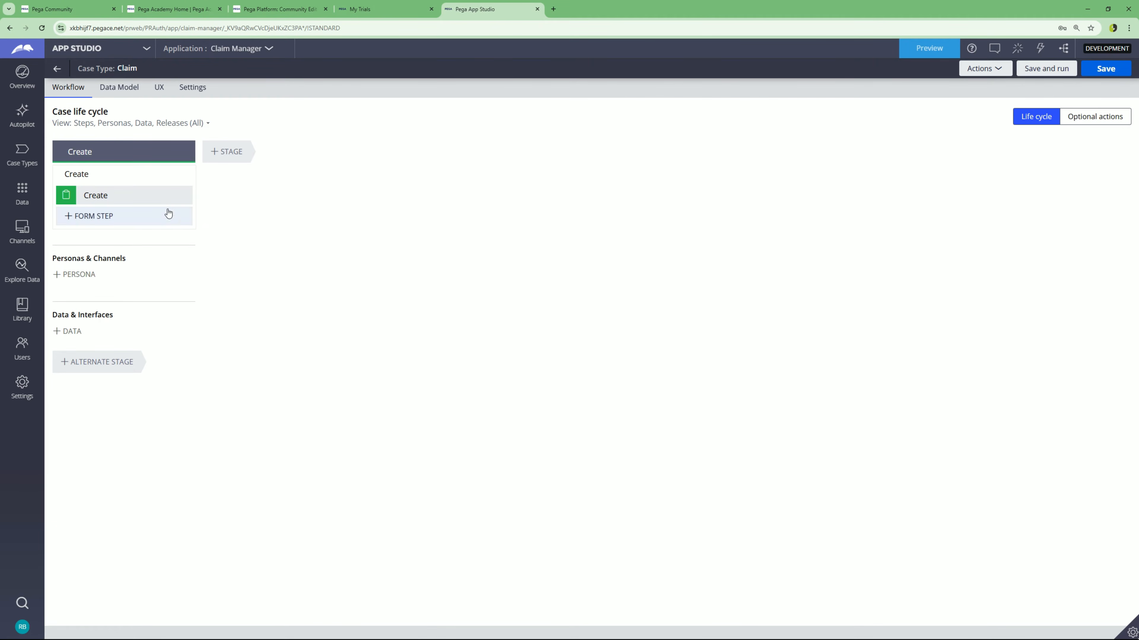
- Append stages named Submission, Review and Resolve, in that order, after Create
left_click(87, 147)
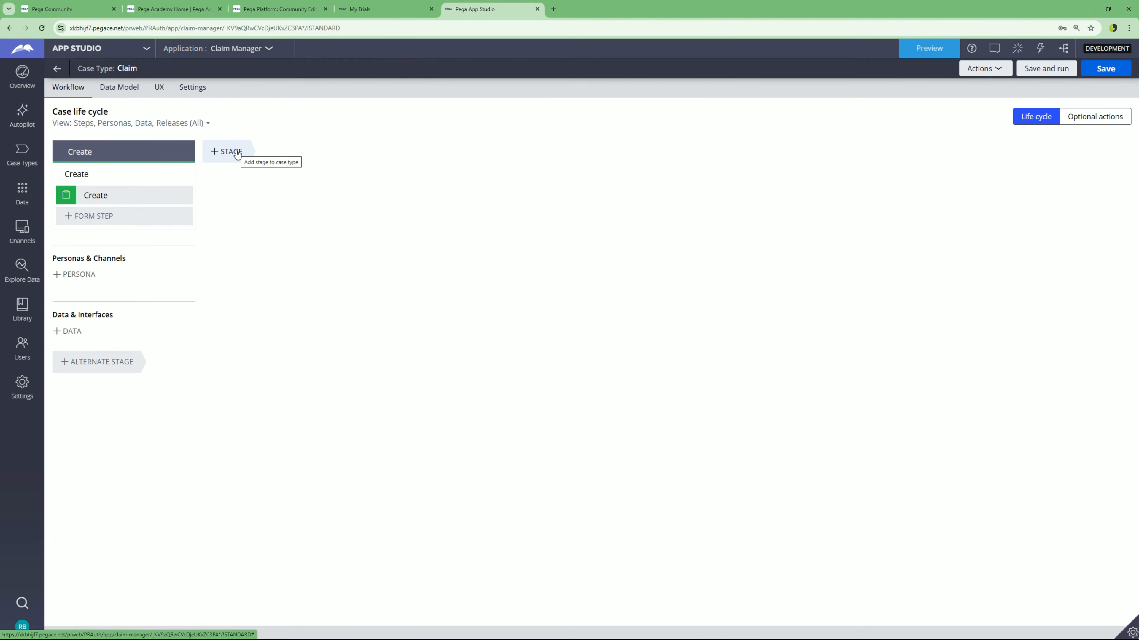
left_click(222, 155)
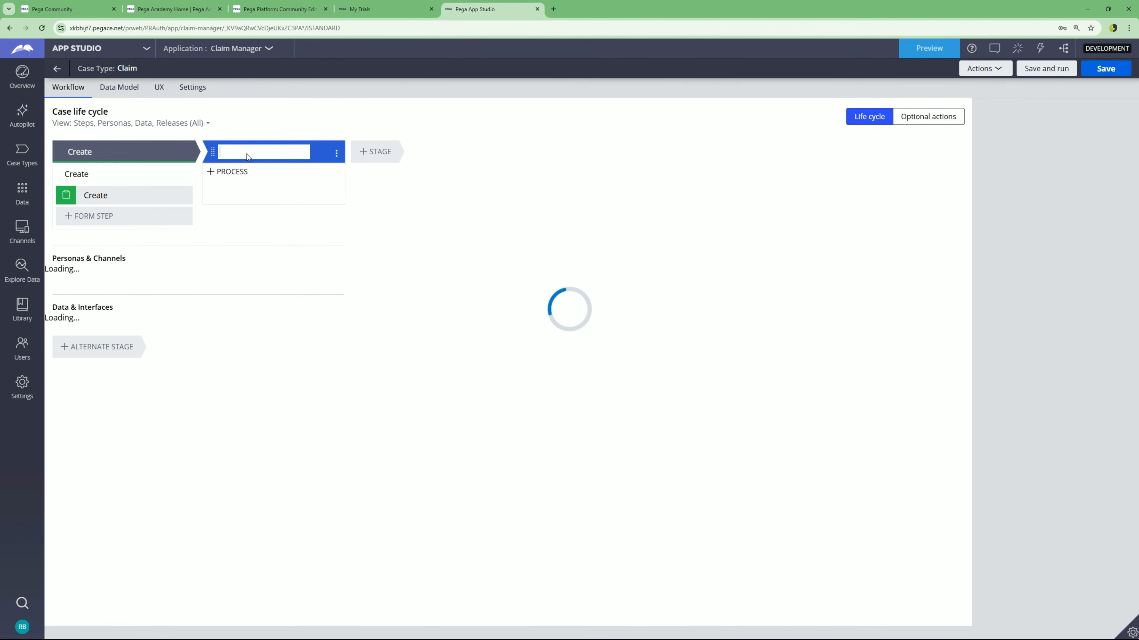
type("Submission")
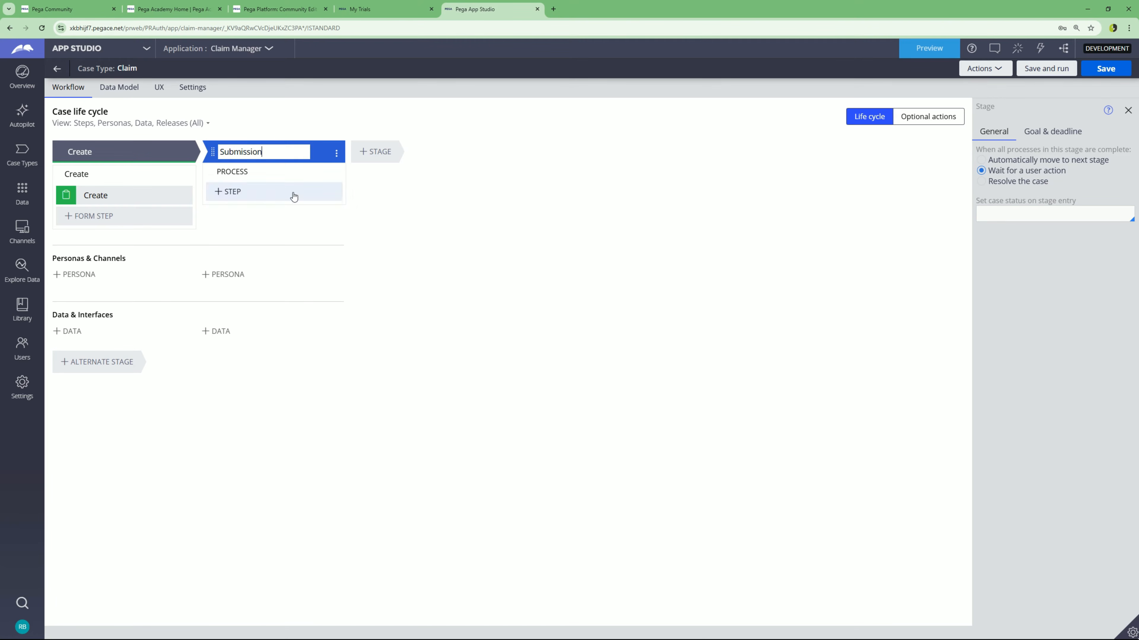
left_click(398, 251)
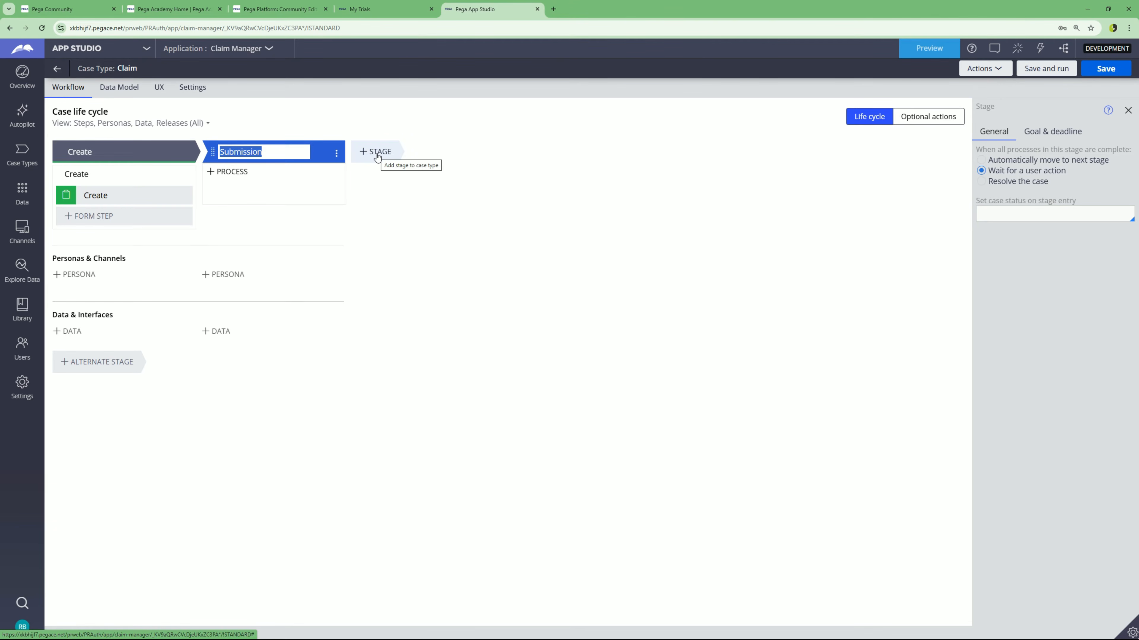
left_click(376, 153)
type("Re")
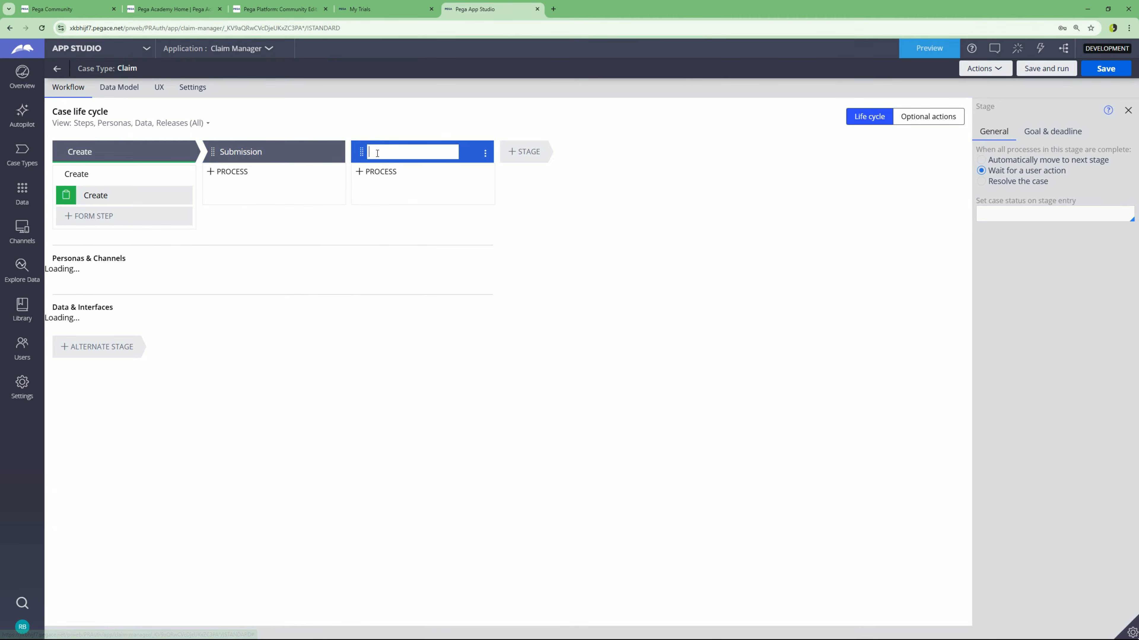
type("view")
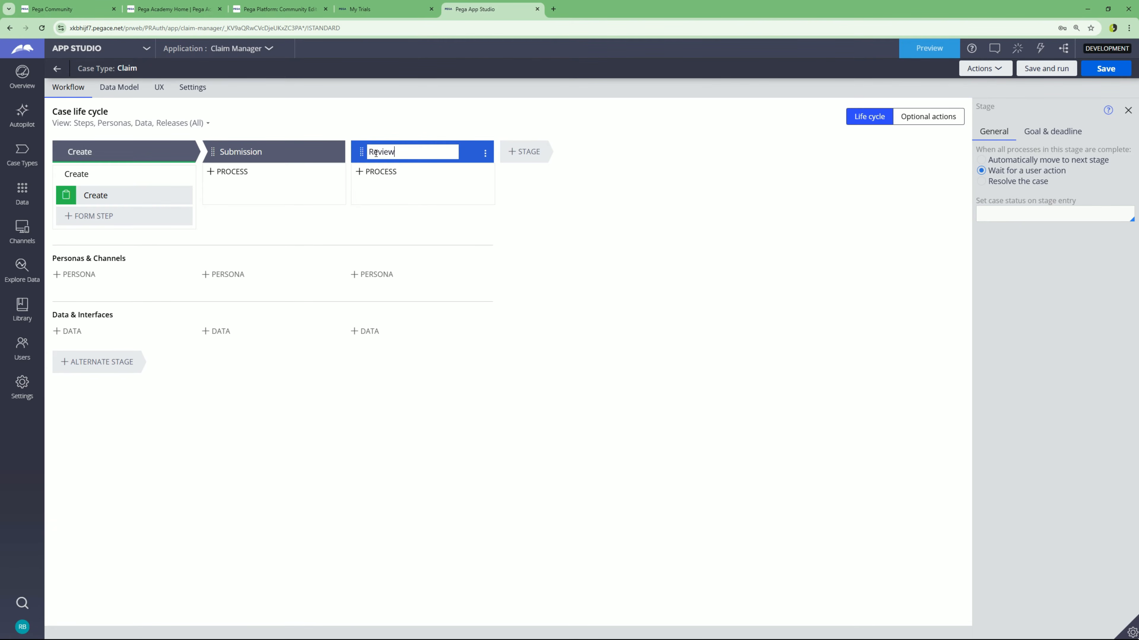
left_click(537, 155)
type("RES")
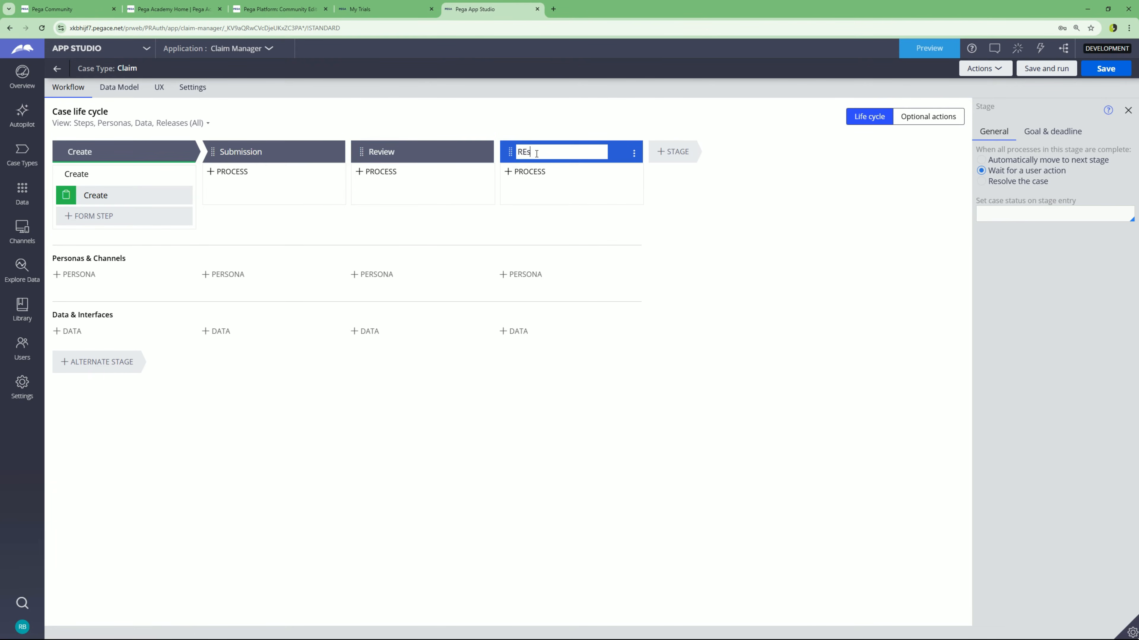
type("olve")
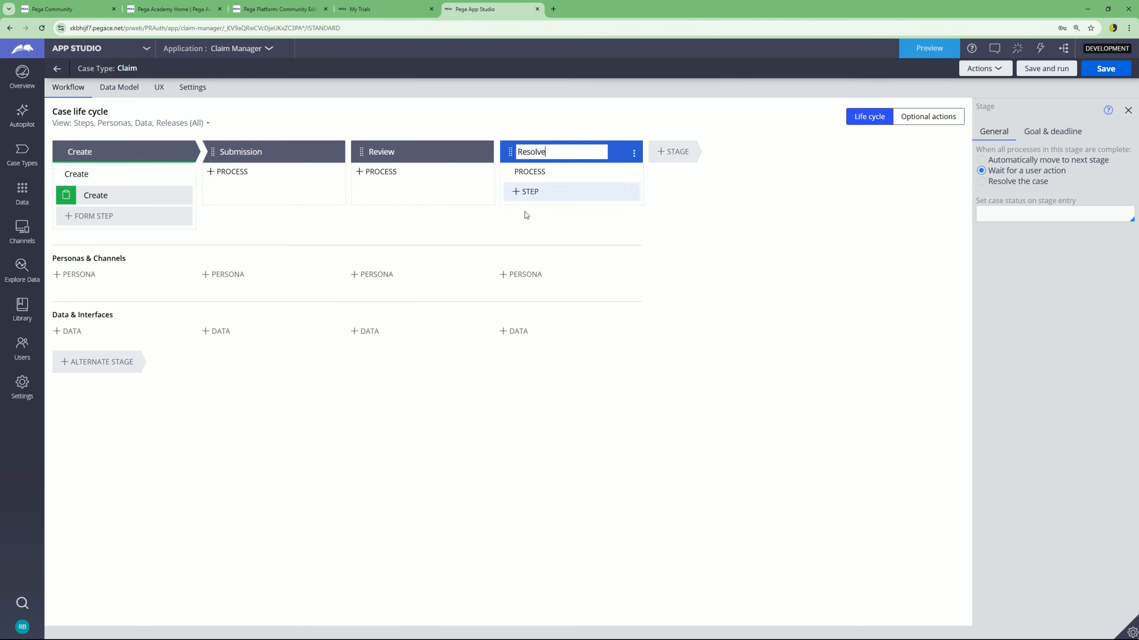
key("Return")
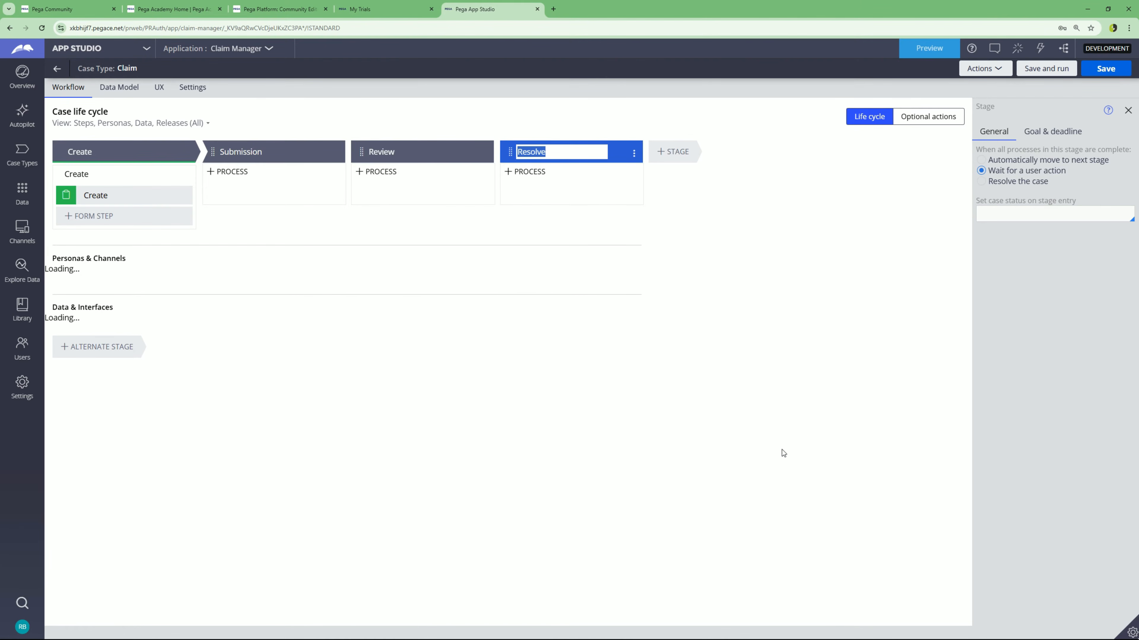
left_click(252, 153)
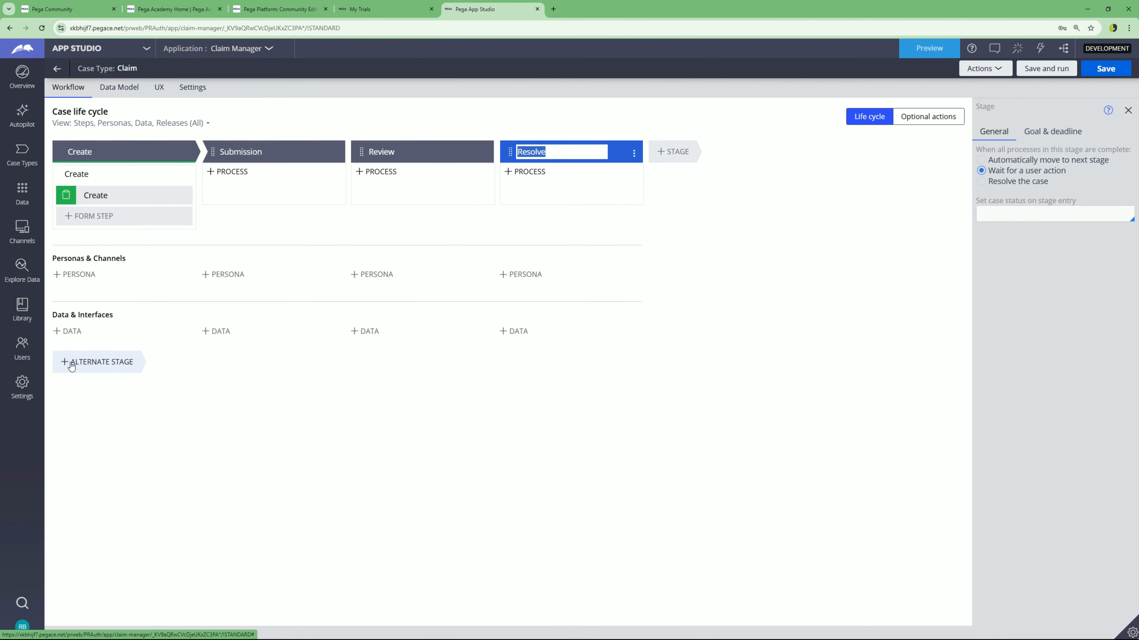
- Add alternate stages named Reject and Cancel, then save the Claim case type
left_click(92, 371)
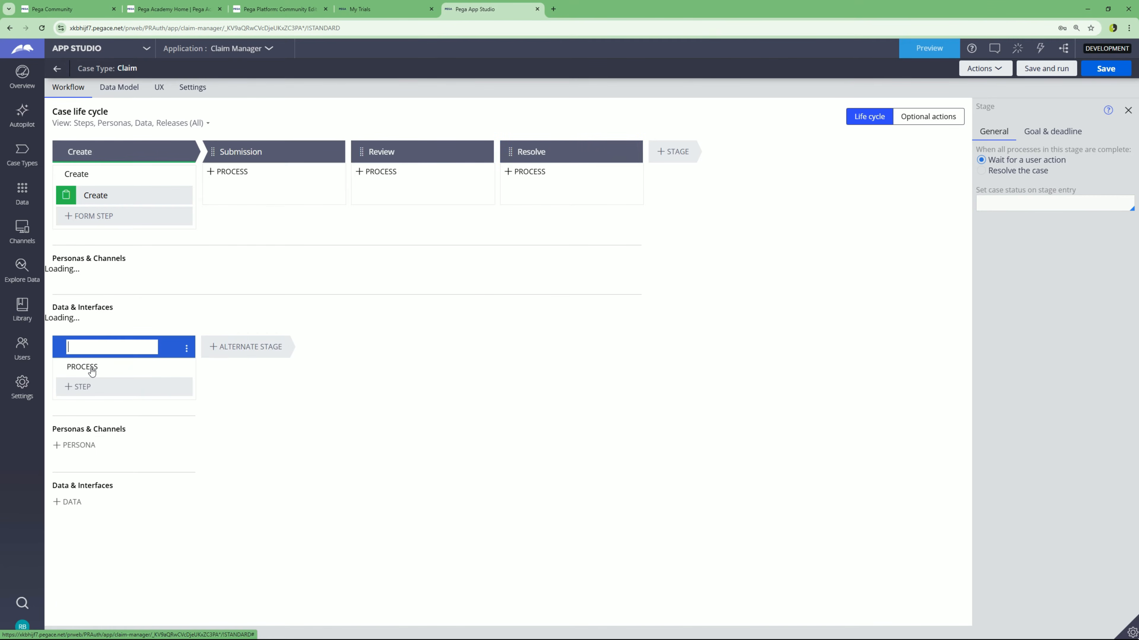
type("Reject")
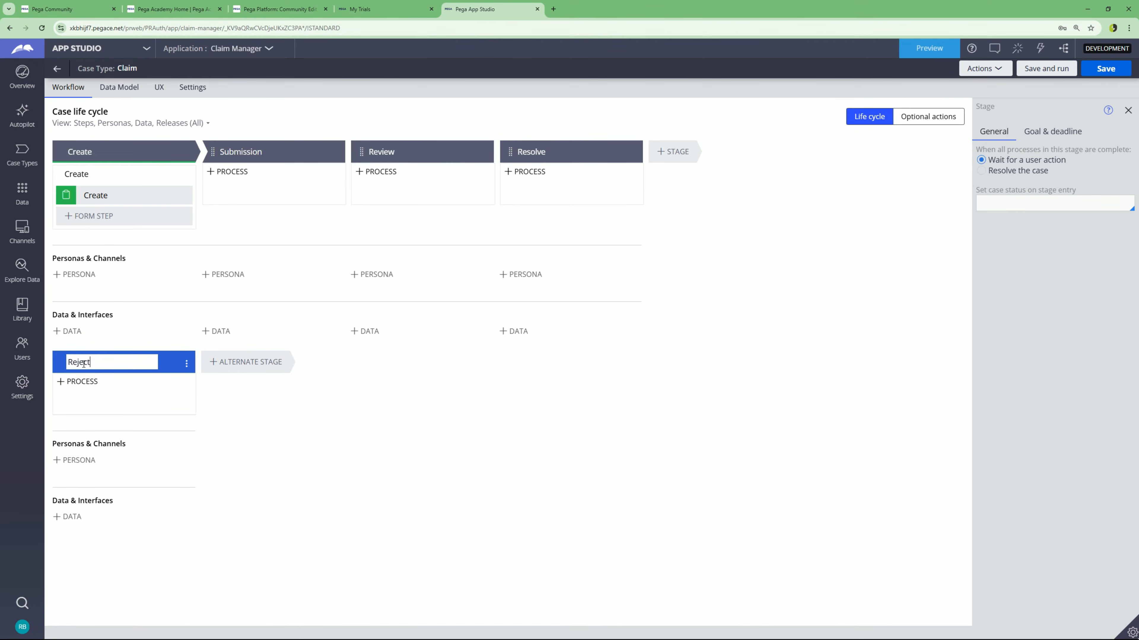
left_click(231, 364)
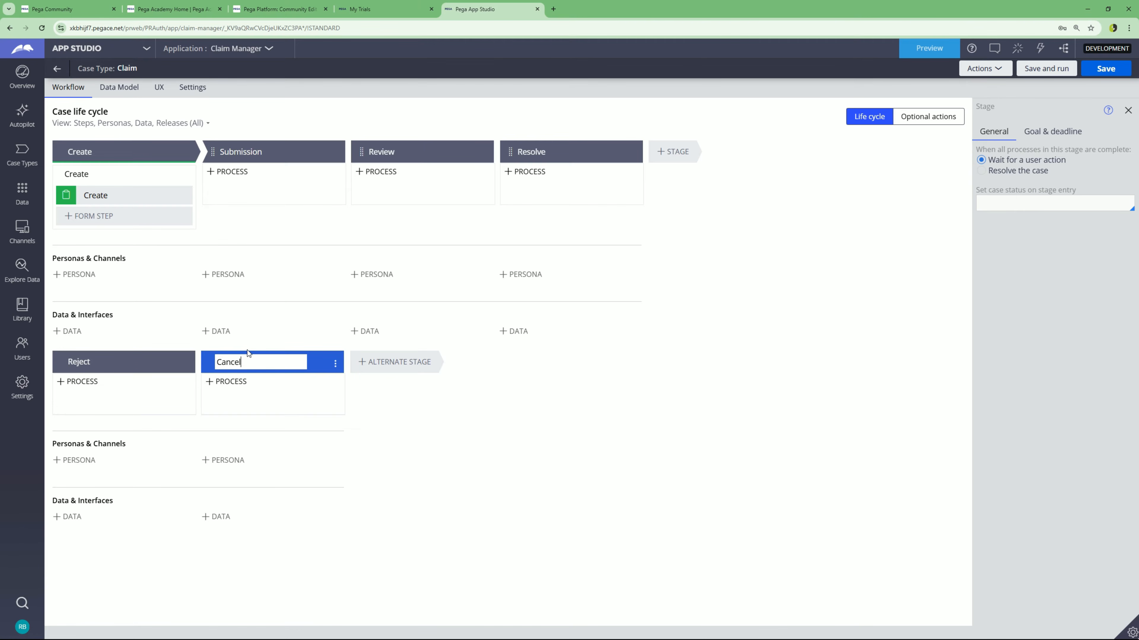
left_click(746, 438)
left_click(1107, 69)
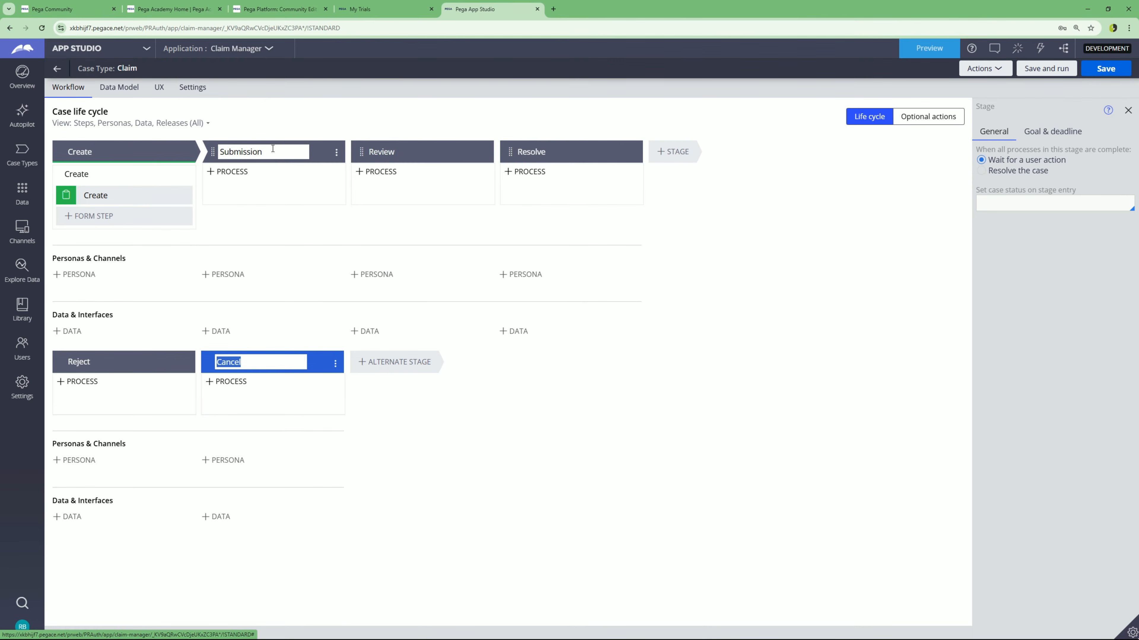
- Add a new process to the Submission and Review stages
left_click(336, 154)
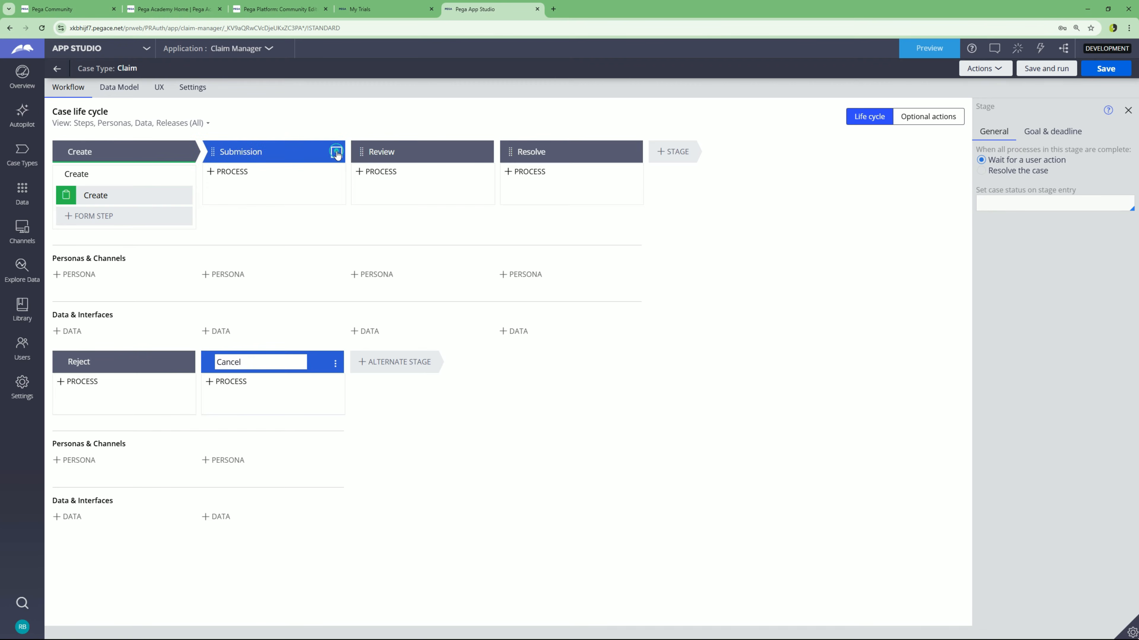
left_click(336, 154)
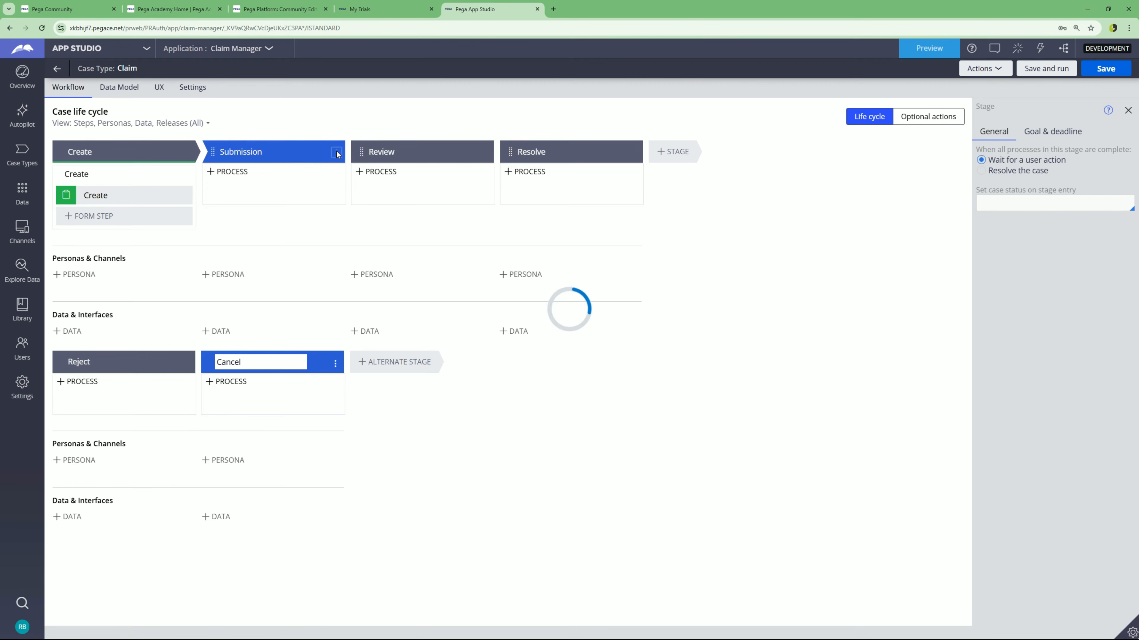
mouse_move(314, 170)
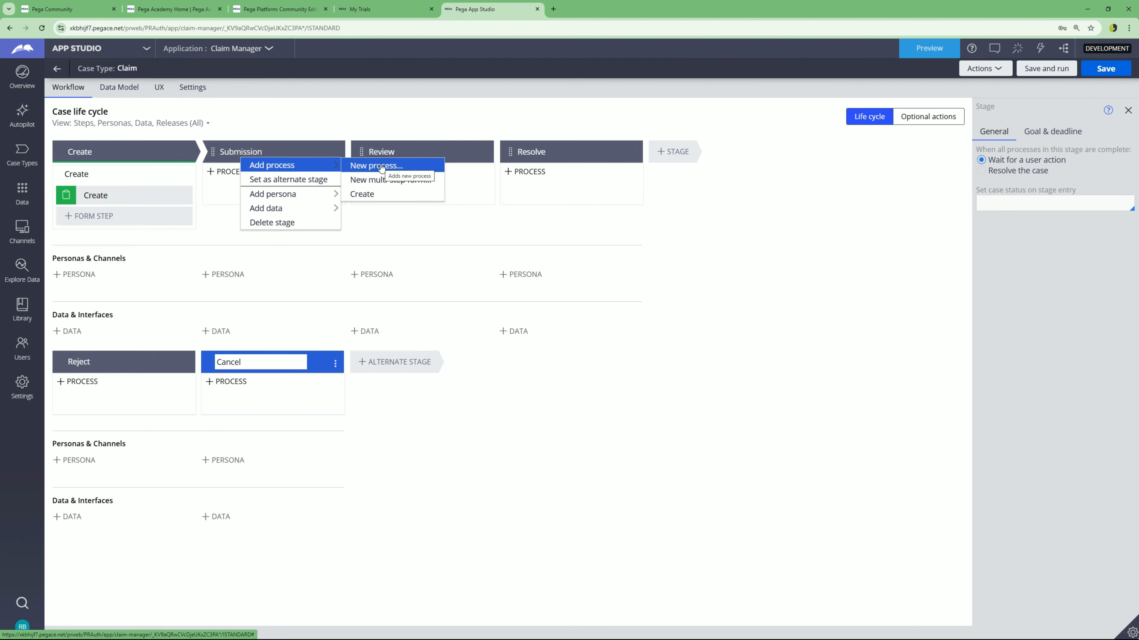
left_click(401, 167)
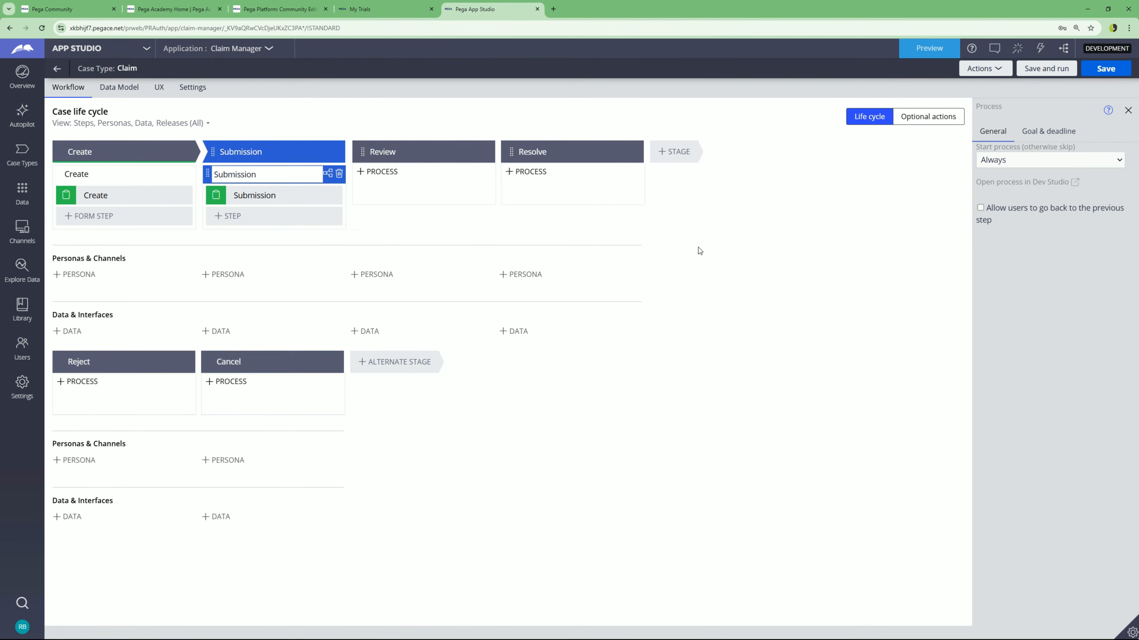
left_click(487, 154)
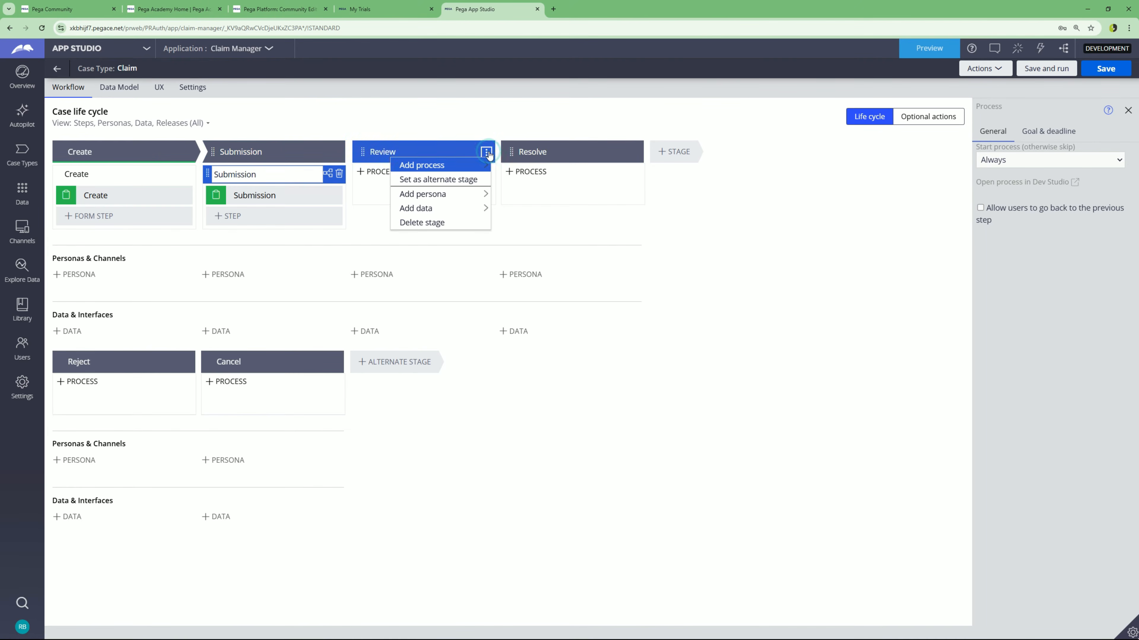
mouse_move(469, 172)
left_click(536, 169)
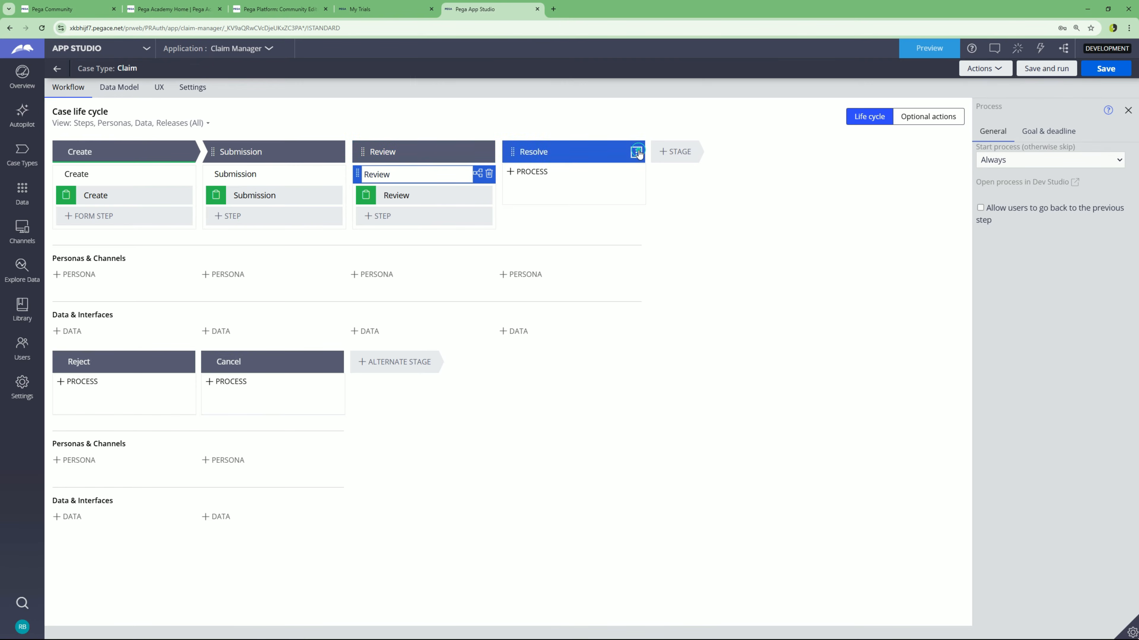
- Add new processes to the Resolve, Reject and Cancel stages and save the case type
left_click(636, 152)
mouse_move(611, 173)
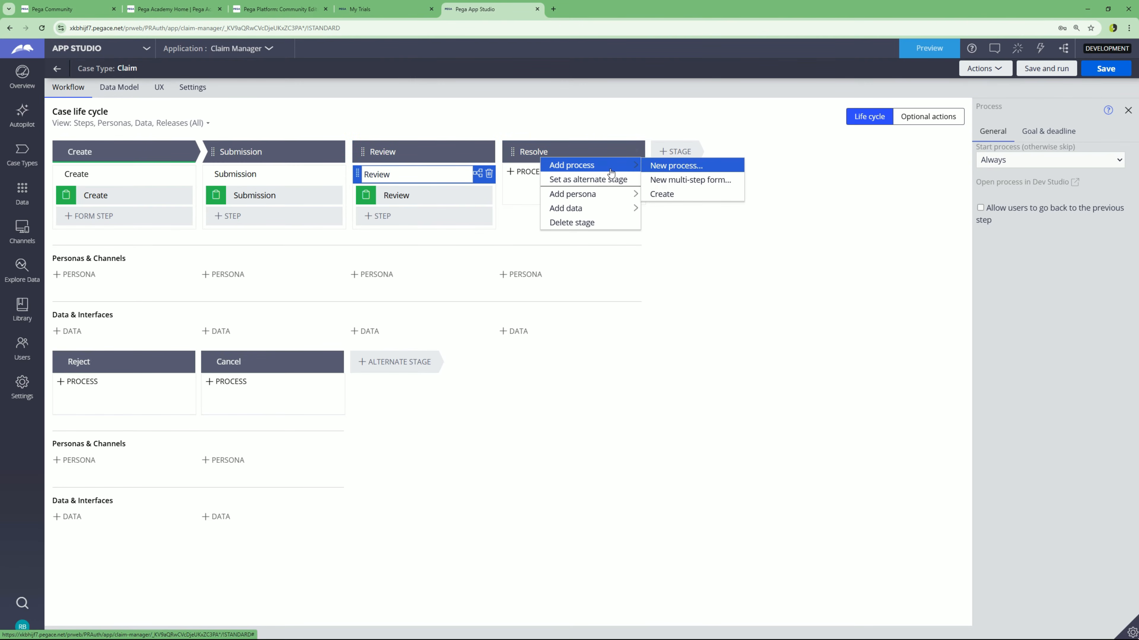
left_click(689, 169)
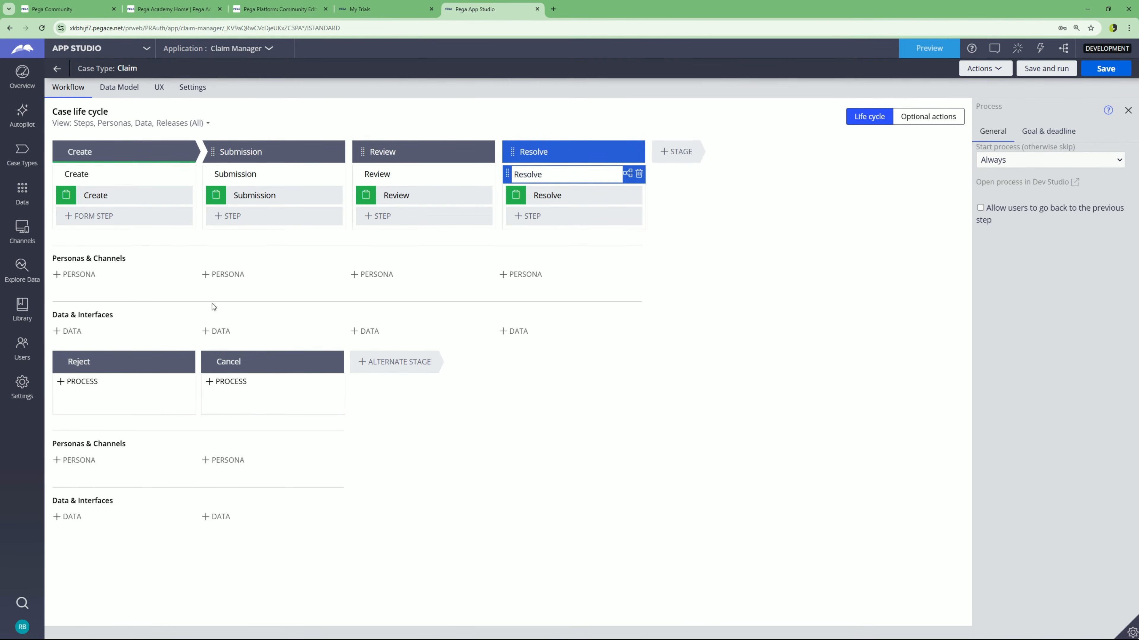
left_click(189, 362)
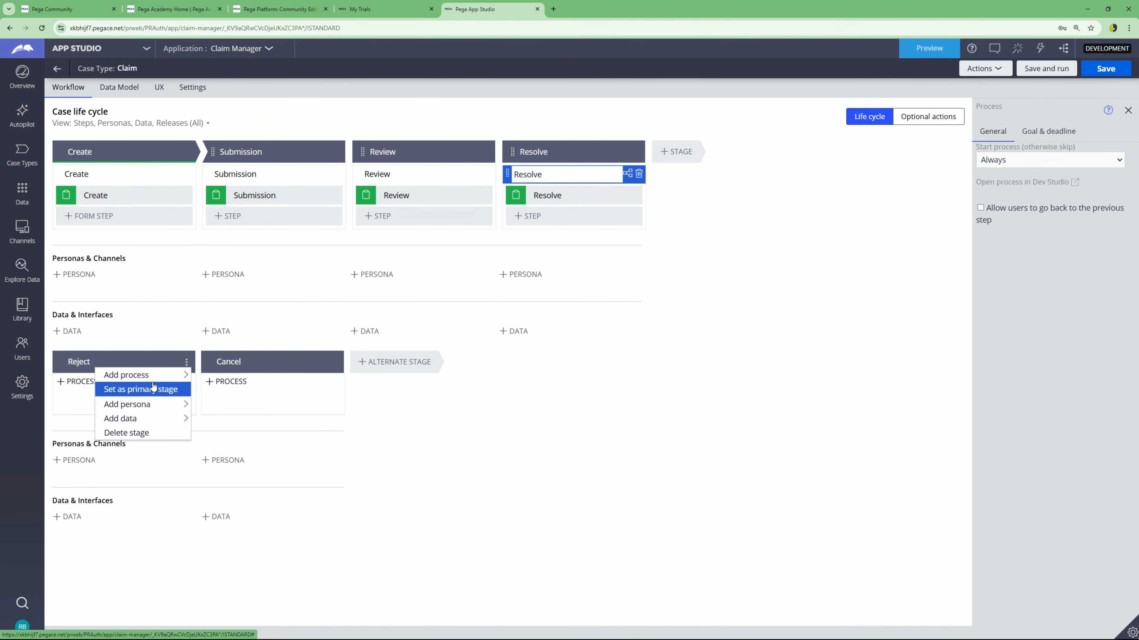
mouse_move(180, 375)
left_click(213, 379)
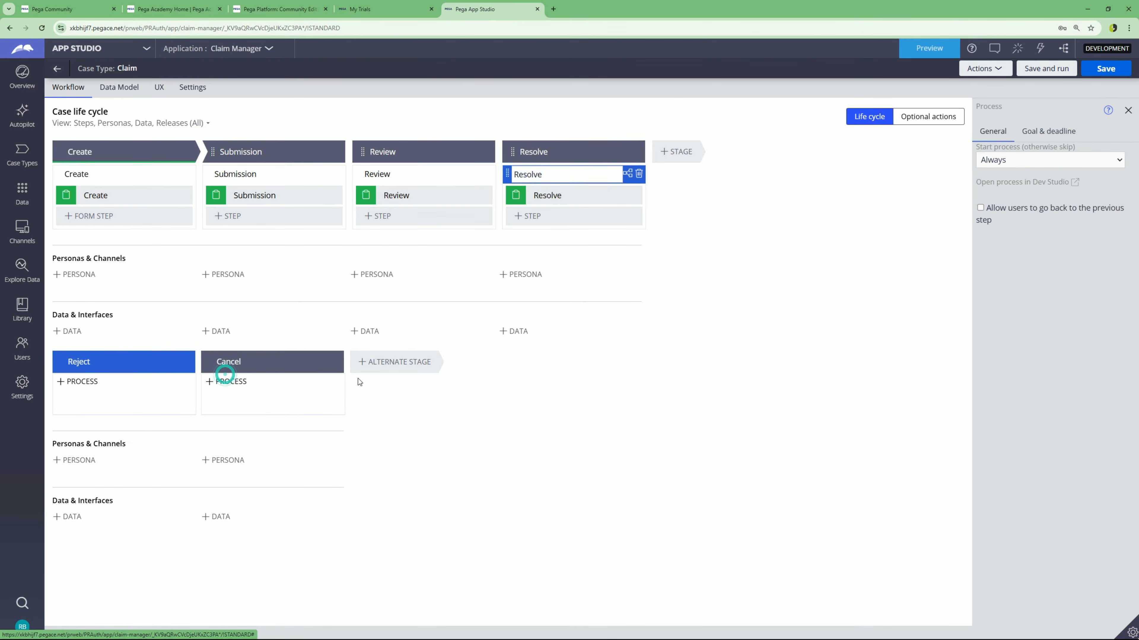
left_click(333, 362)
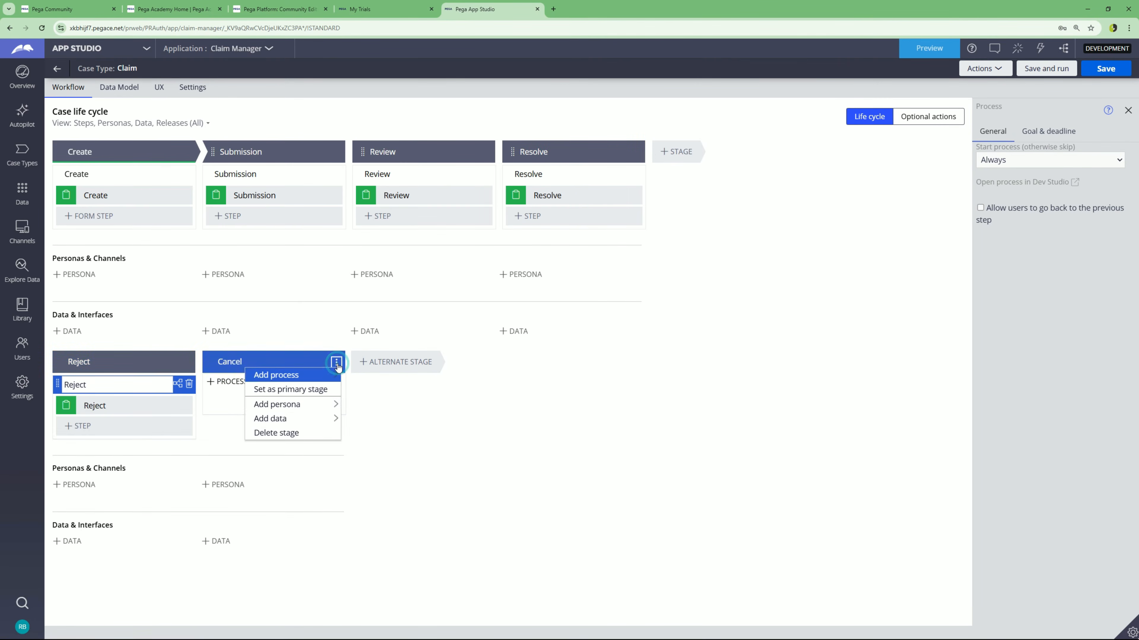
mouse_move(311, 377)
left_click(362, 379)
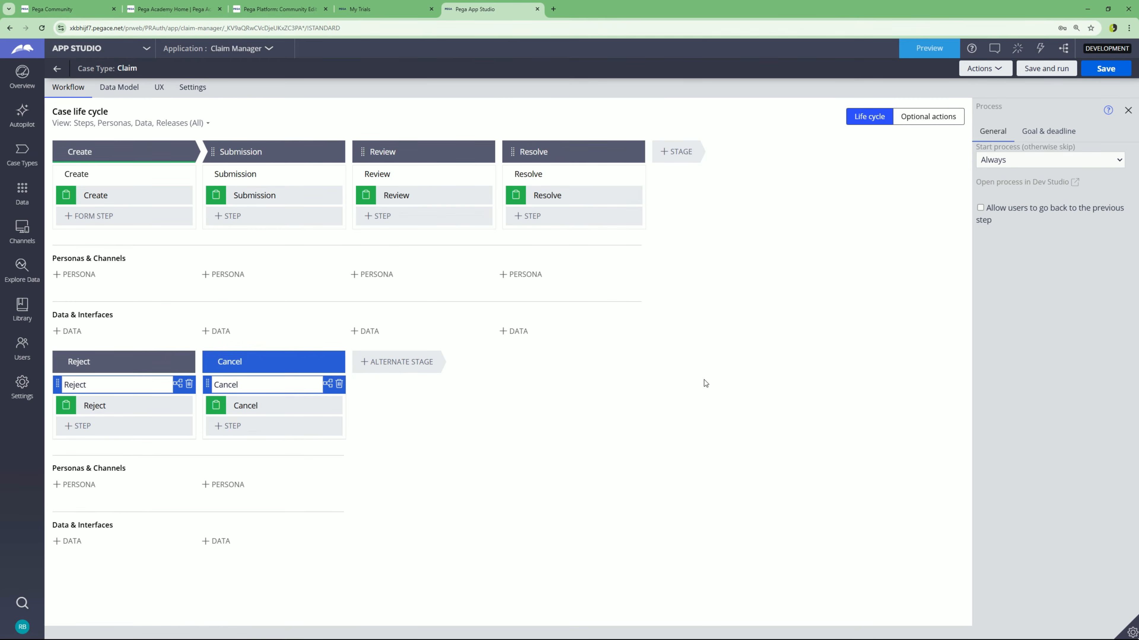
left_click(1106, 70)
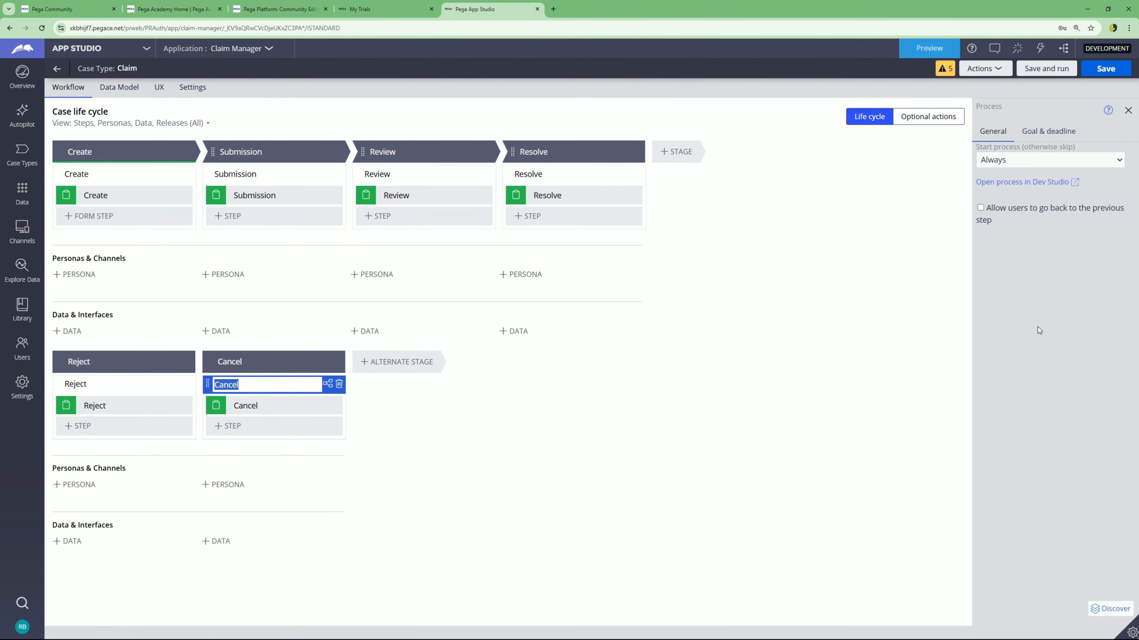
- Switch to Dev Studio, open the Claim ruleset, and refresh it
left_click(149, 49)
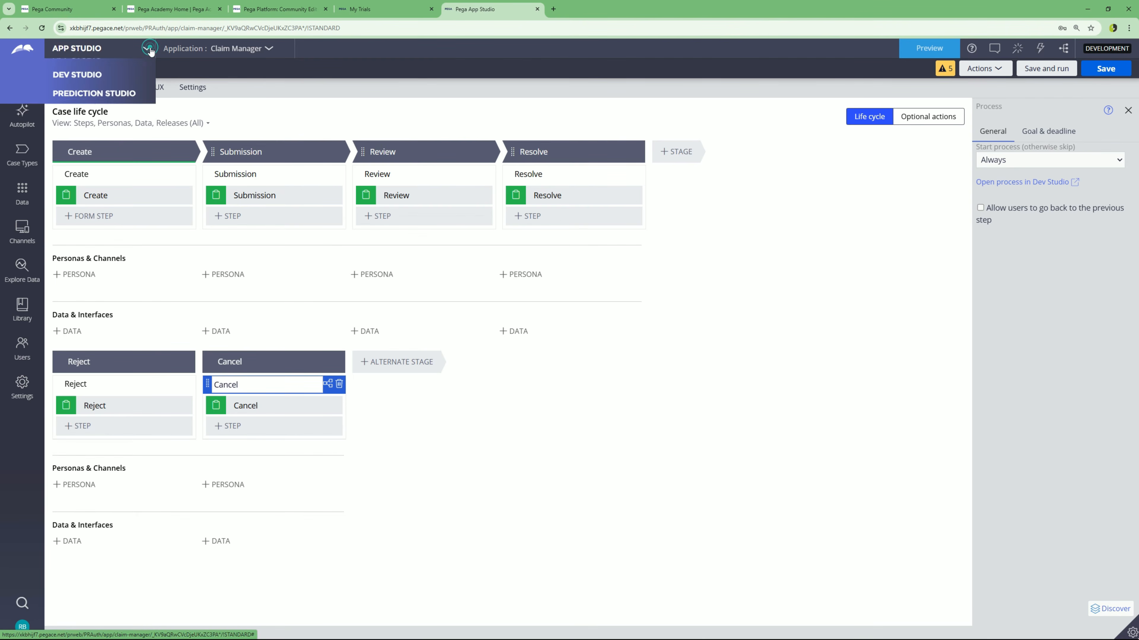
left_click(90, 89)
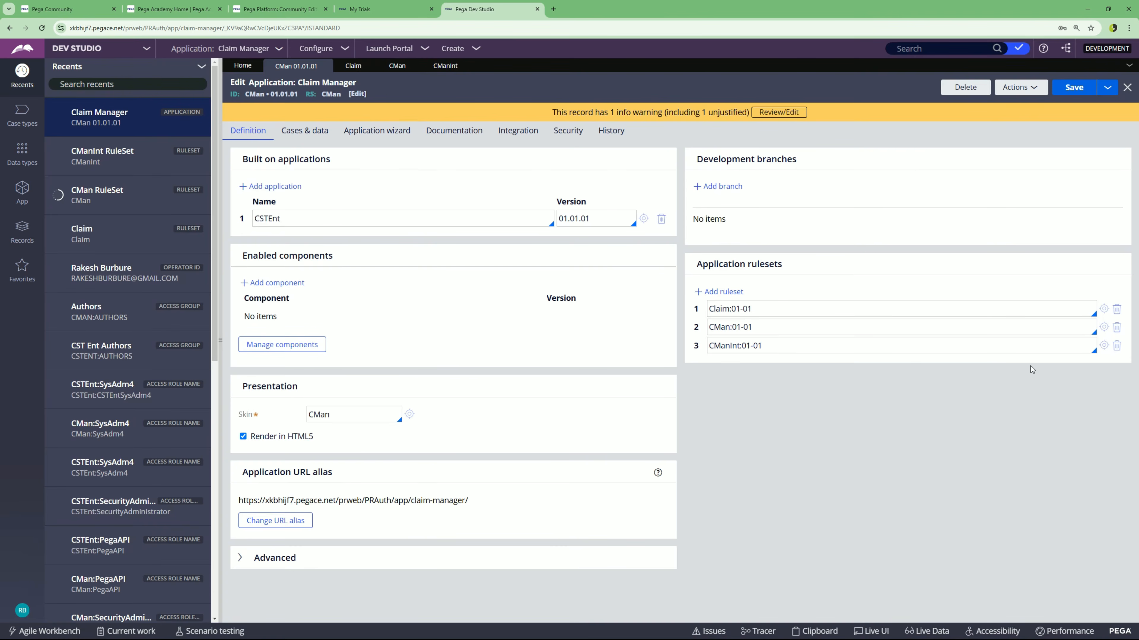
left_click(1104, 309)
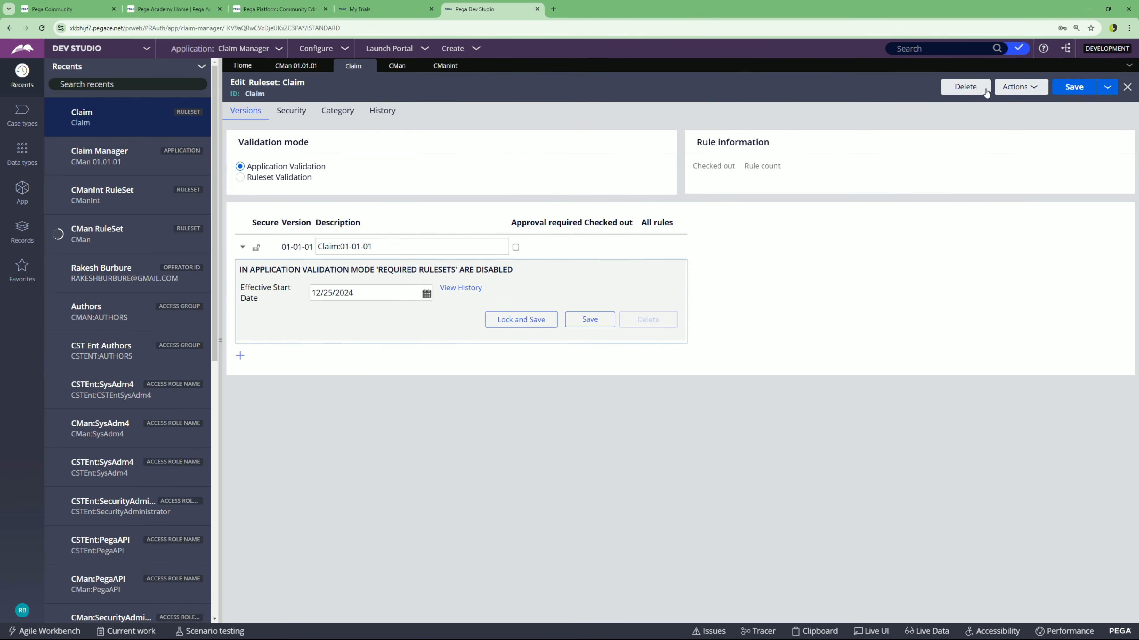
left_click(1002, 87)
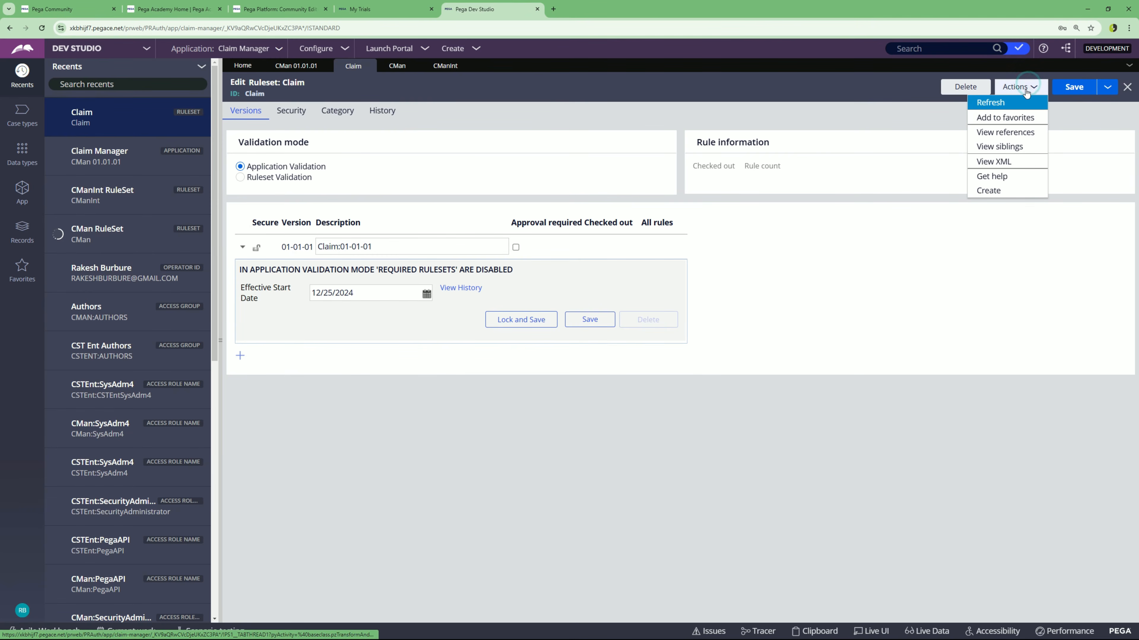
left_click(990, 103)
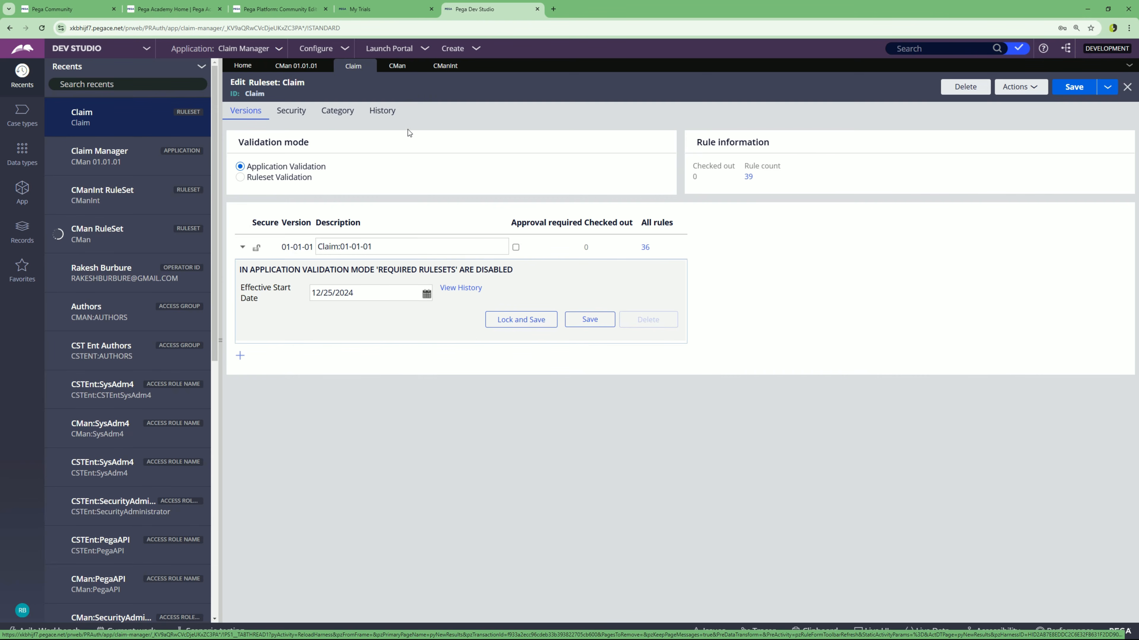
- Check the Claim ruleset's 01-01-01 version details, then open the CMan ruleset record
left_click(300, 71)
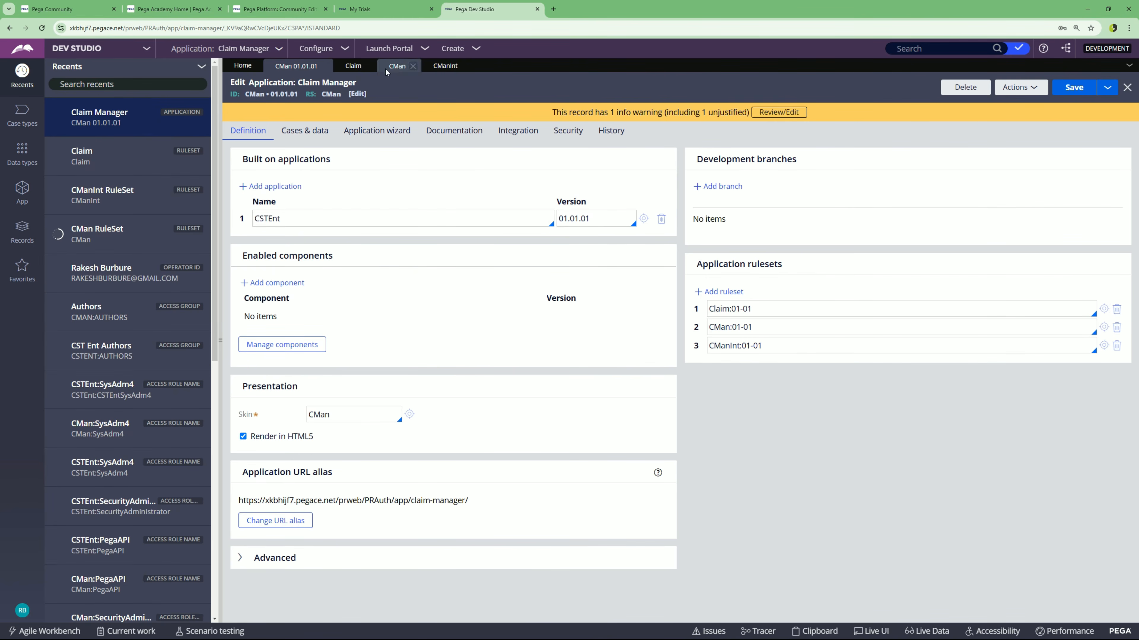
left_click(348, 67)
left_click(363, 248)
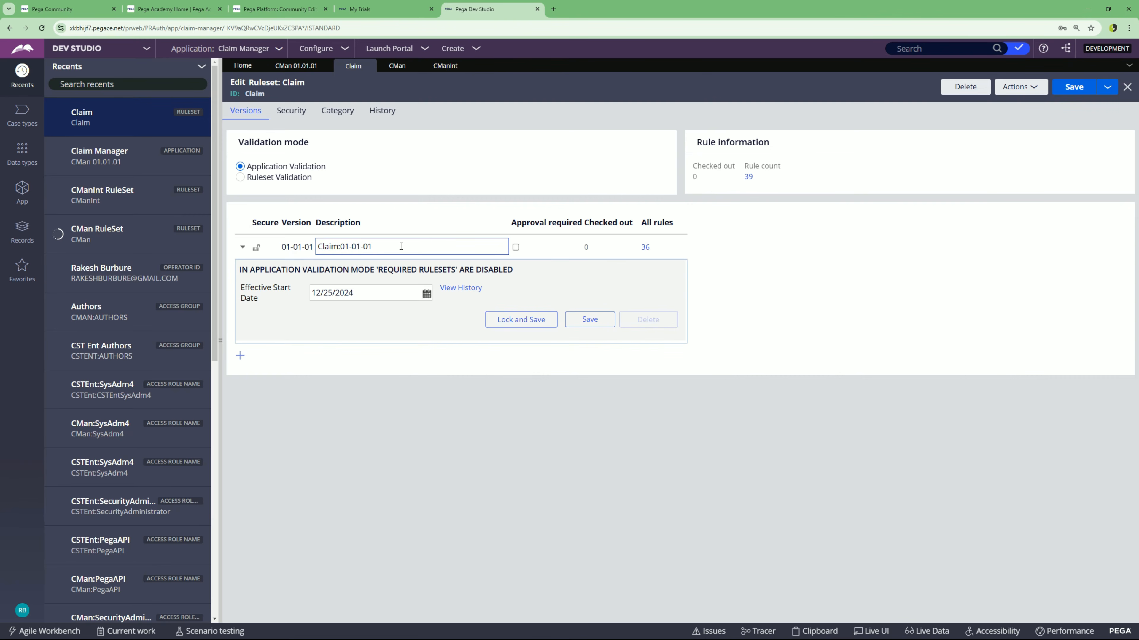
left_click(397, 67)
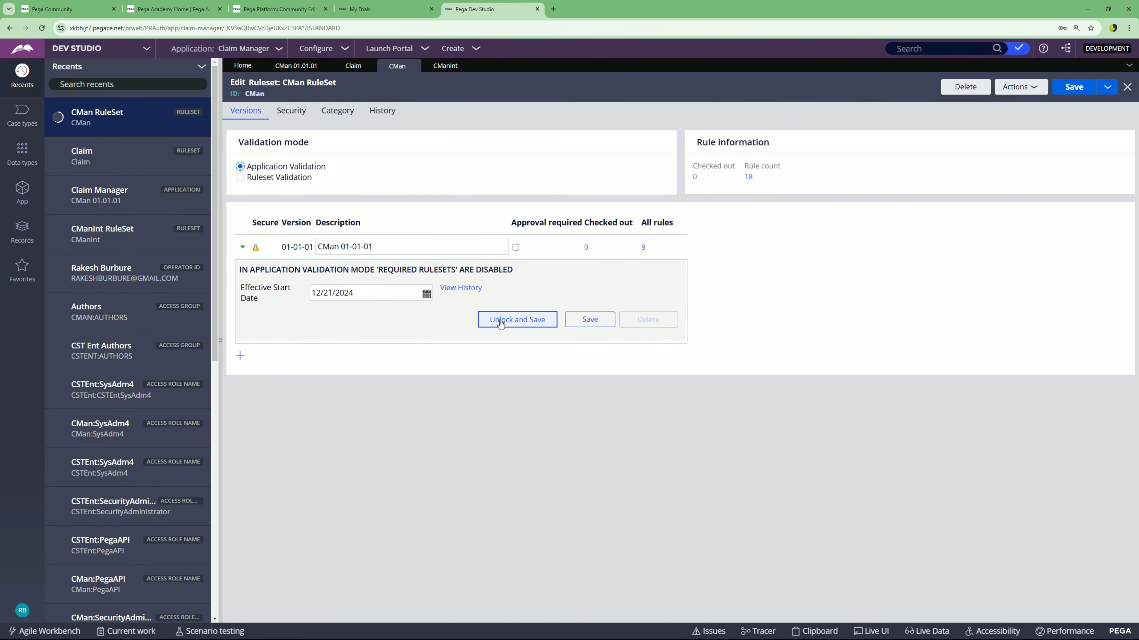
- Unlock the CMan ruleset version 01-01-01 with the ruleset password
left_click(501, 323)
left_click(622, 350)
type("rules")
left_click(821, 400)
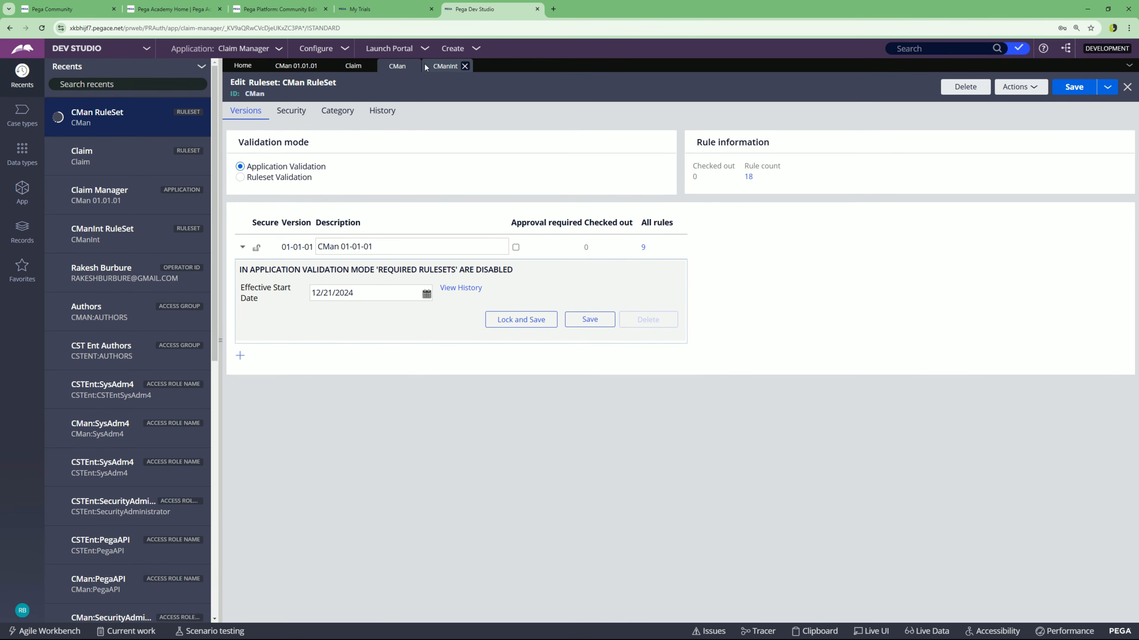
- Unlock the CManInt ruleset version 01-01-01 with the ruleset password
left_click(437, 66)
left_click(517, 323)
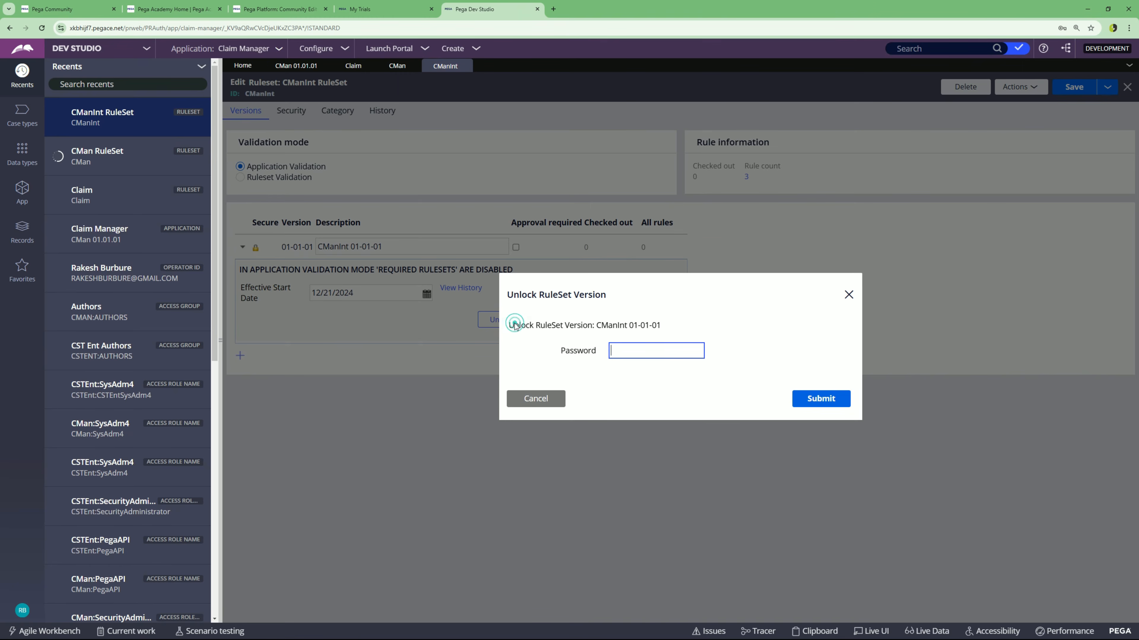
type("rules")
left_click(829, 398)
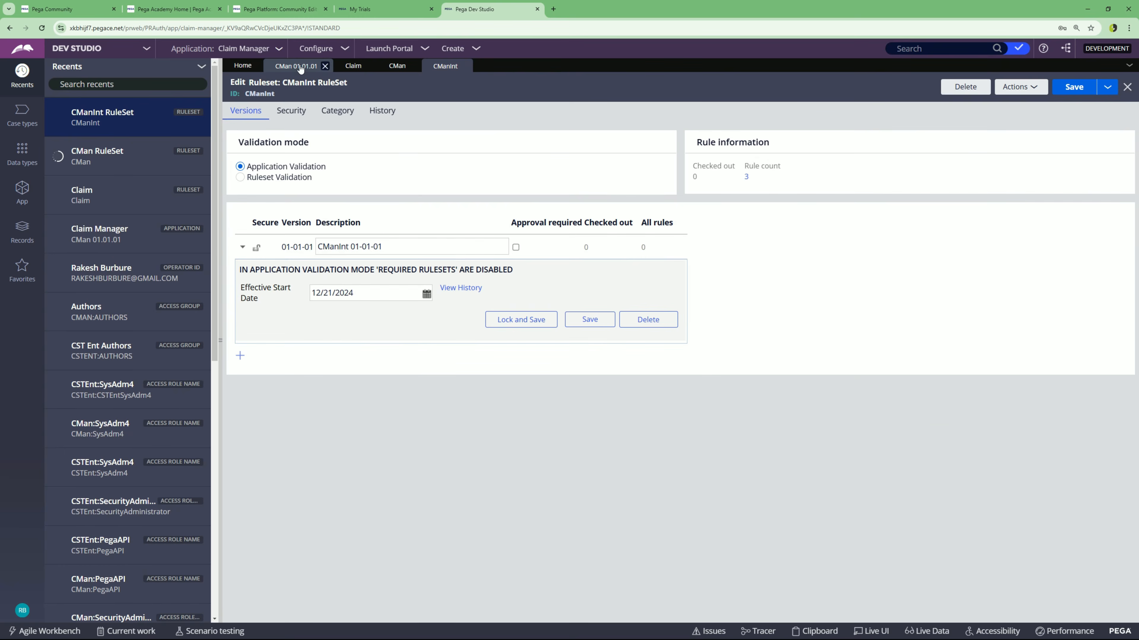
- Move the Claim:01-01 ruleset below CMan and CManInt in the Claim Manager application and save
left_click(299, 66)
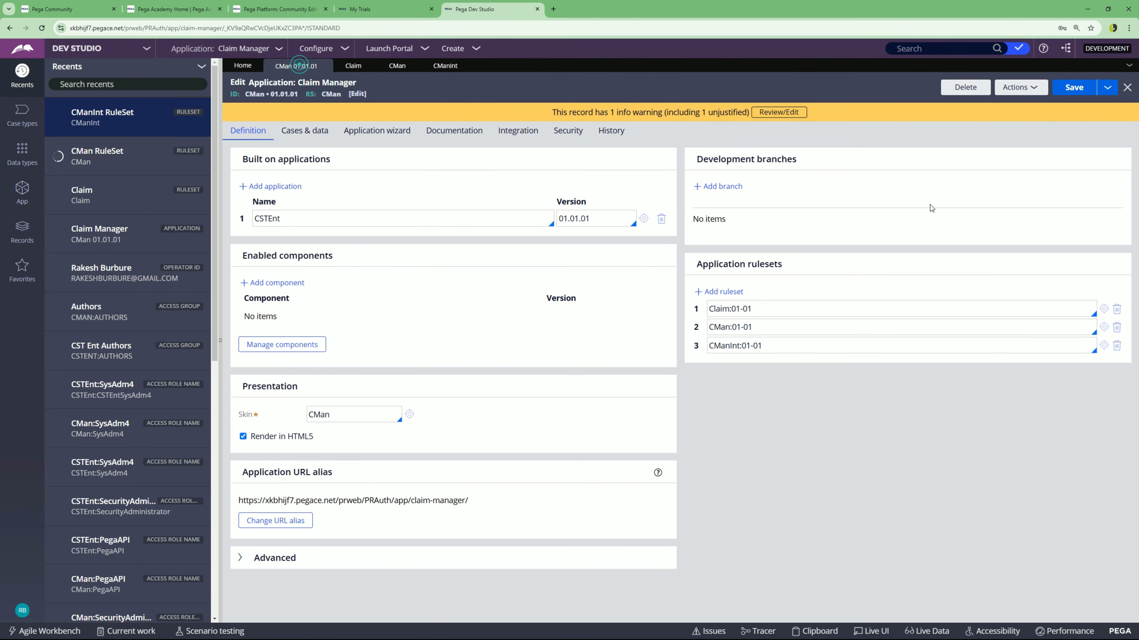
left_click_drag(700, 310, 703, 352)
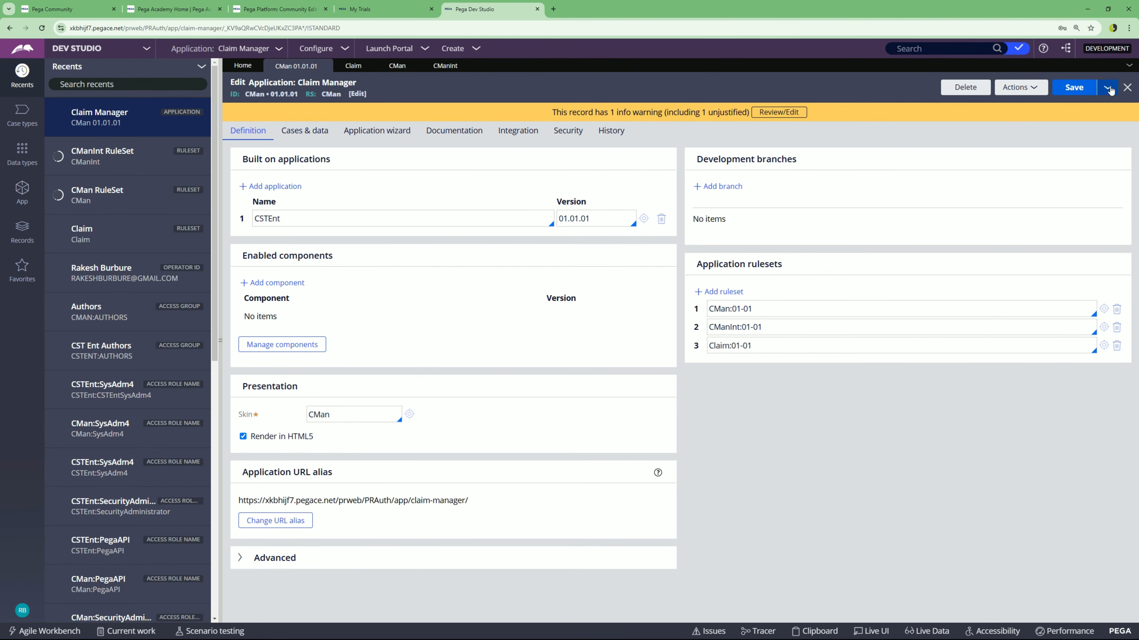
left_click(1078, 84)
- Switch back to App Studio and preview the Claim Manager app
left_click(96, 48)
left_click(98, 67)
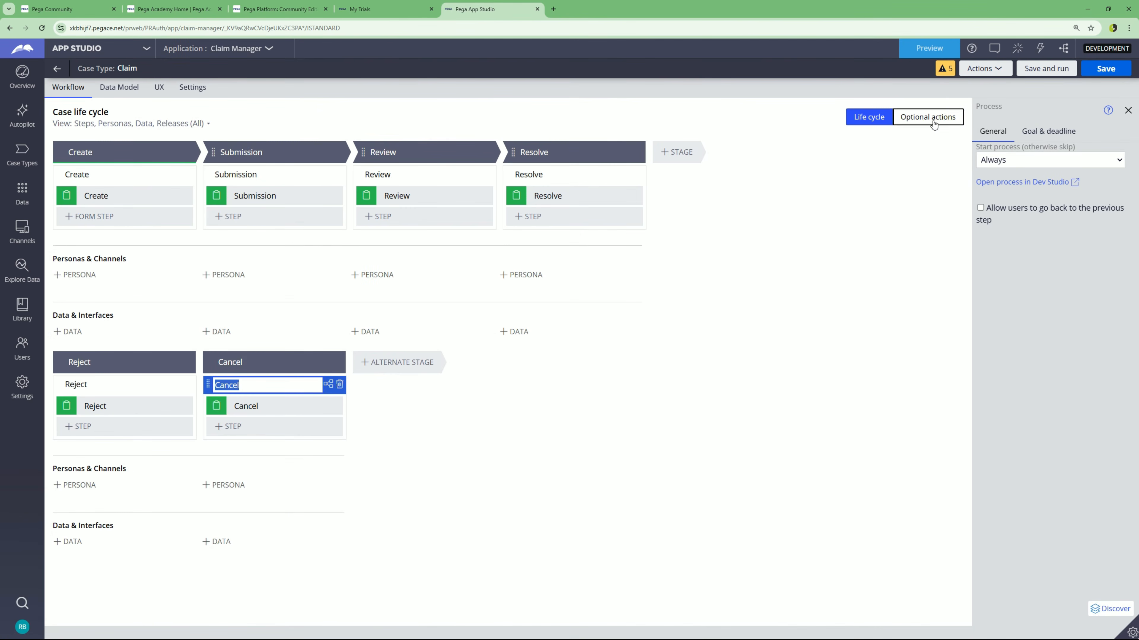
left_click(934, 47)
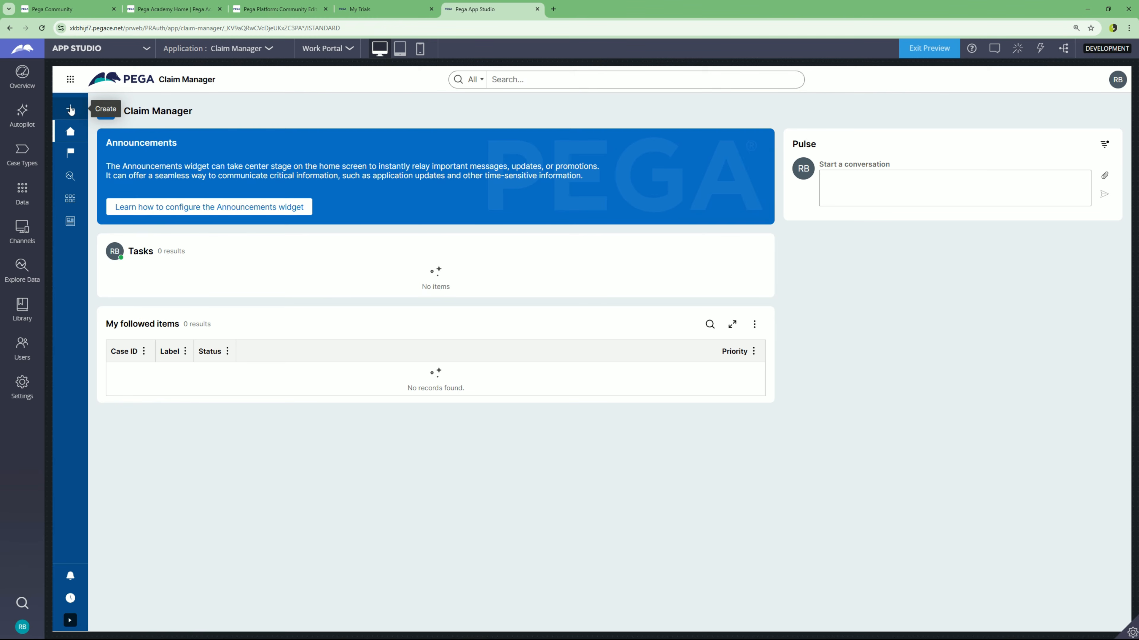
- Create a new Claim case in the preview and submit it
left_click(70, 109)
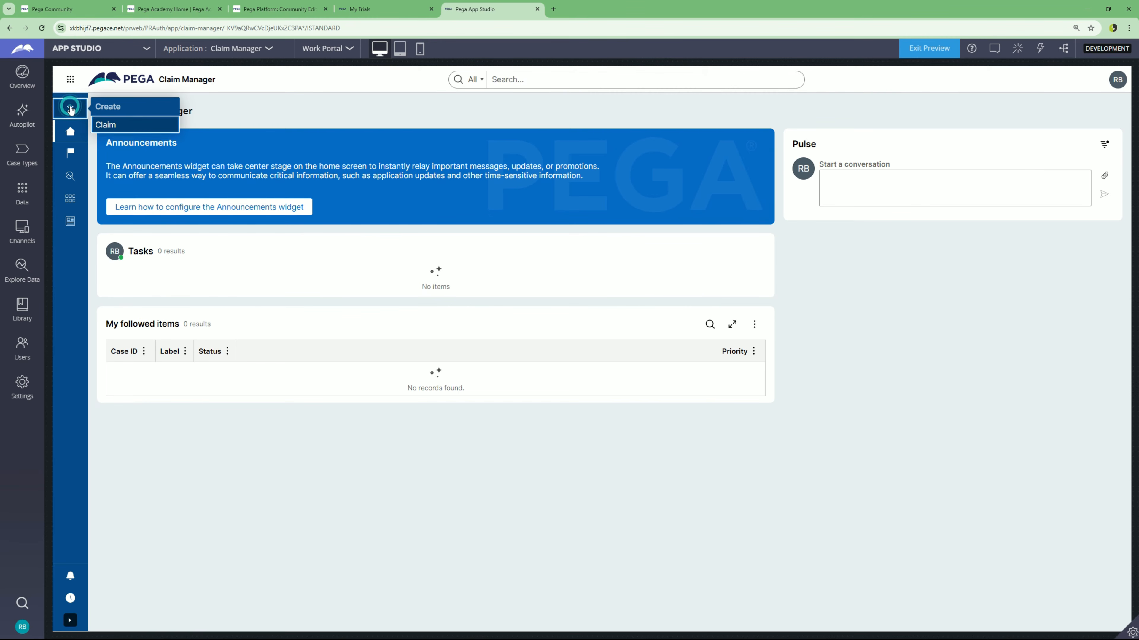
left_click(116, 128)
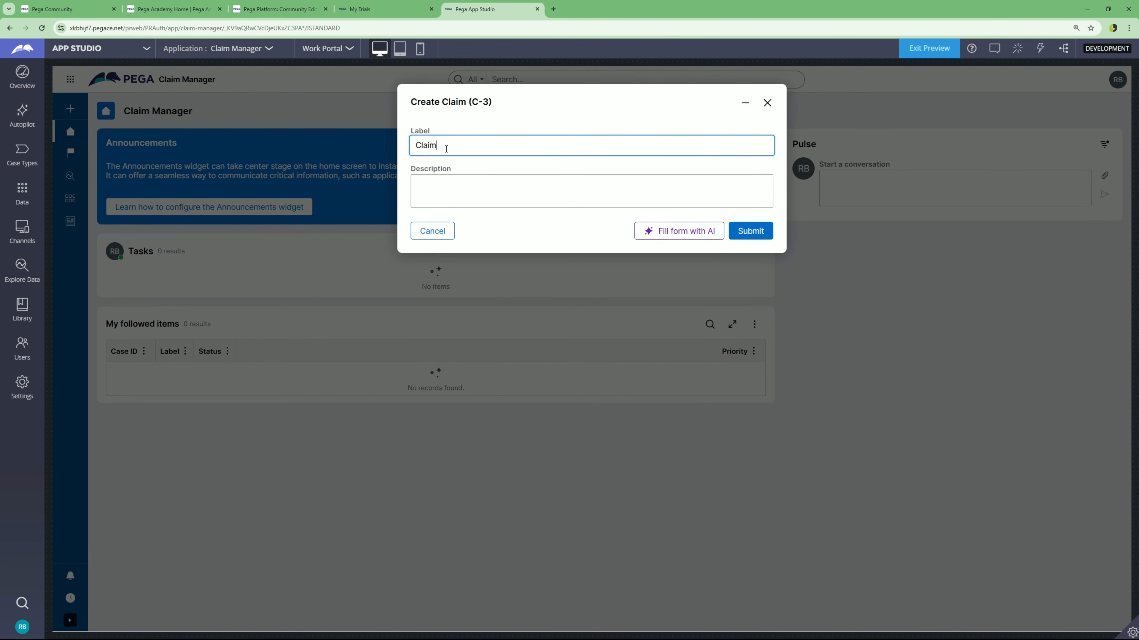
double_click(454, 147)
left_click(457, 191)
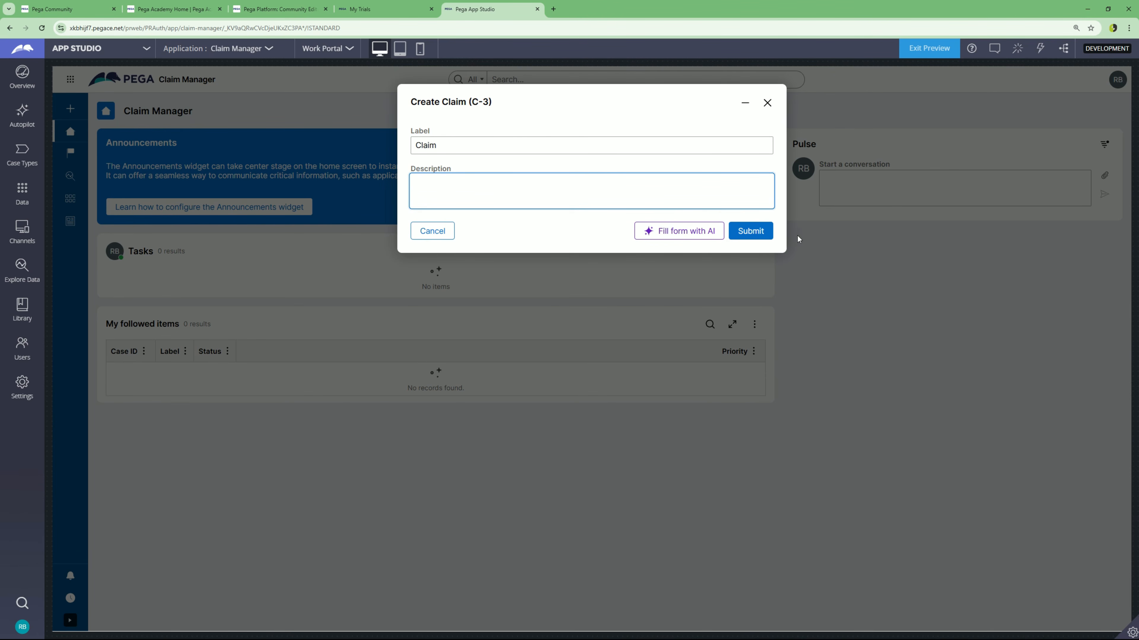
left_click(755, 230)
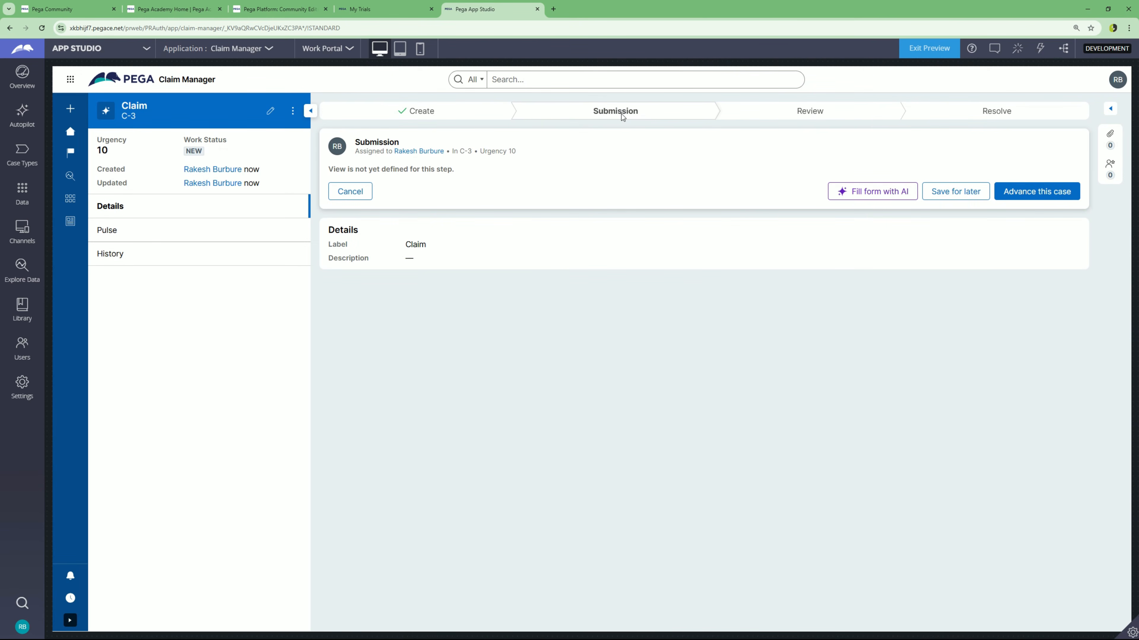
- Advance case C-3 through Submission, Review and Resolve until all stages complete
left_click(1042, 196)
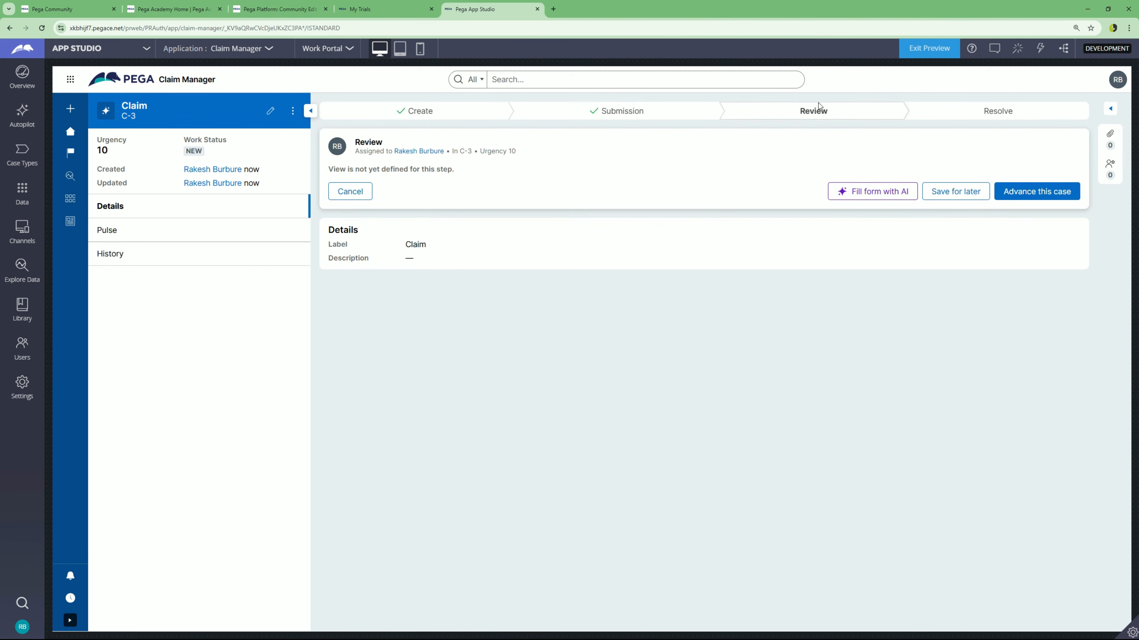
left_click(1028, 199)
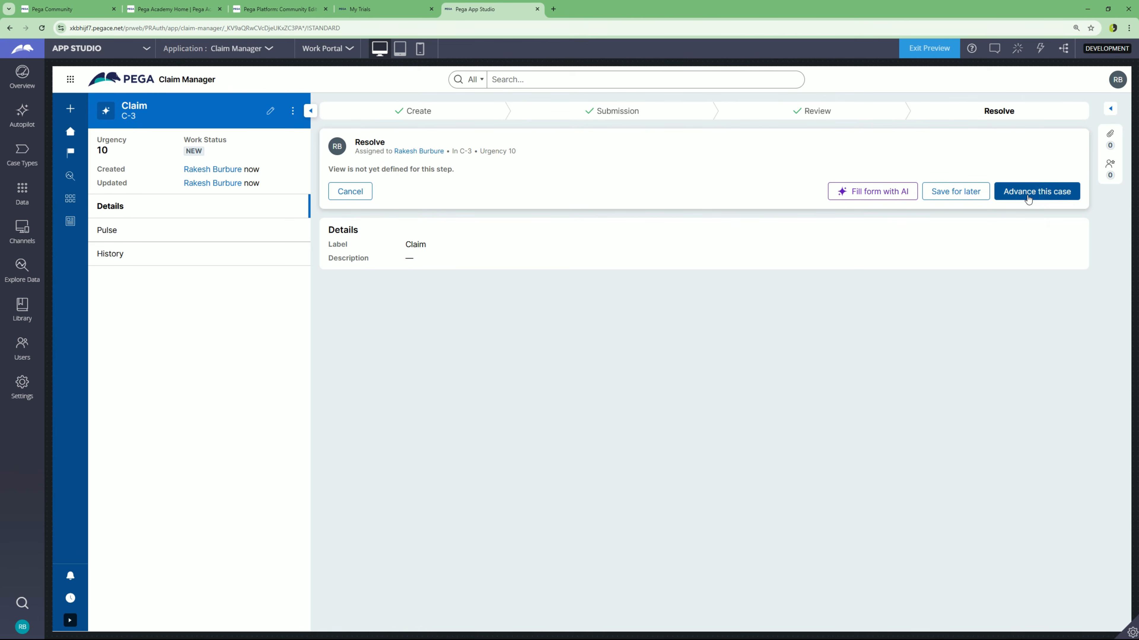
left_click(1035, 191)
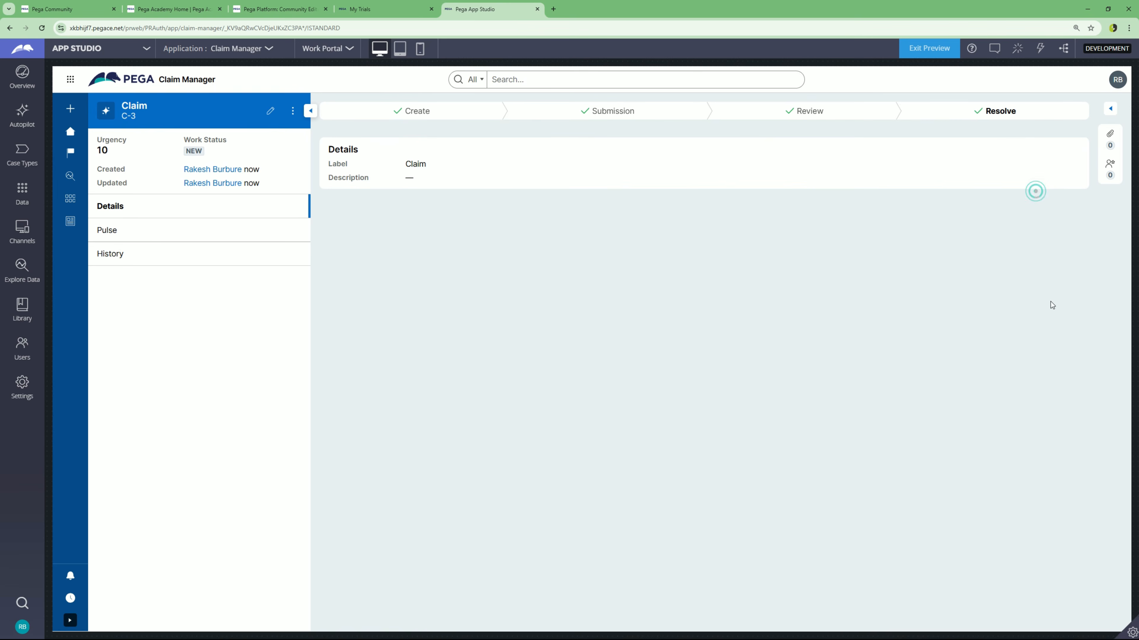